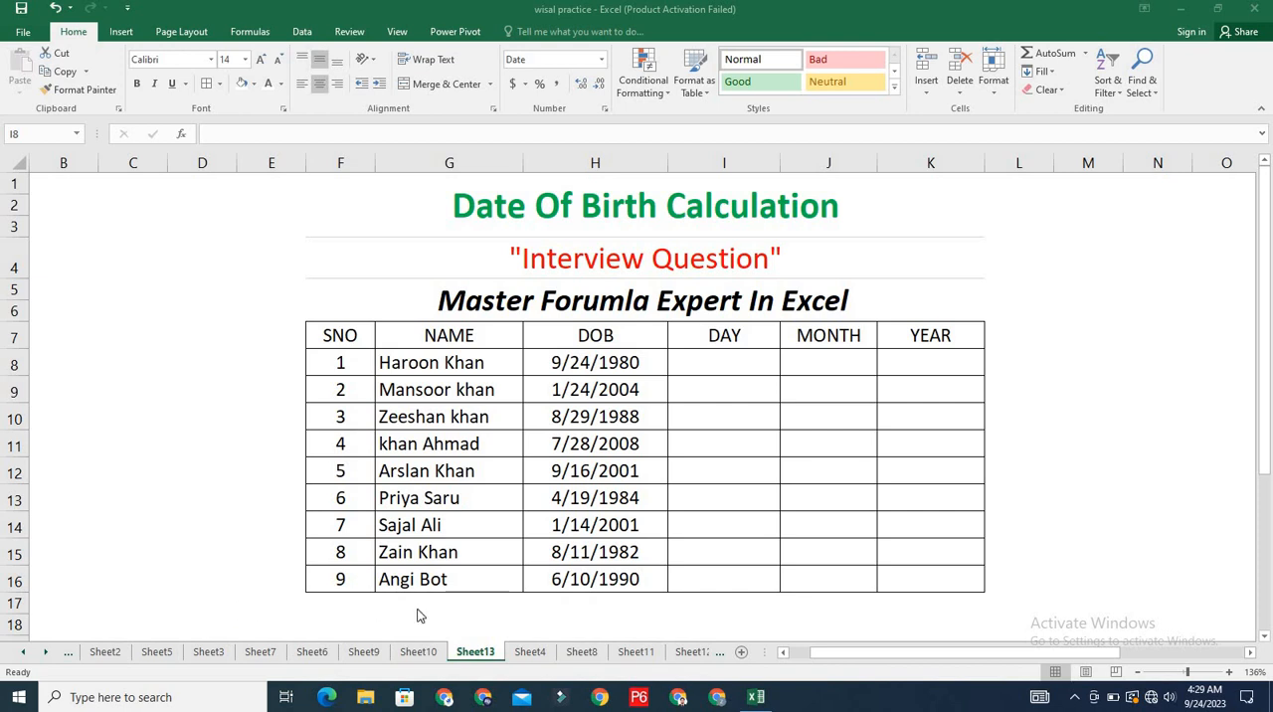
# - Enter the formula =TEXT(H8,"dddd") in cell I8 to extract the weekday name from the first date of birth
pyautogui.click(726, 356)
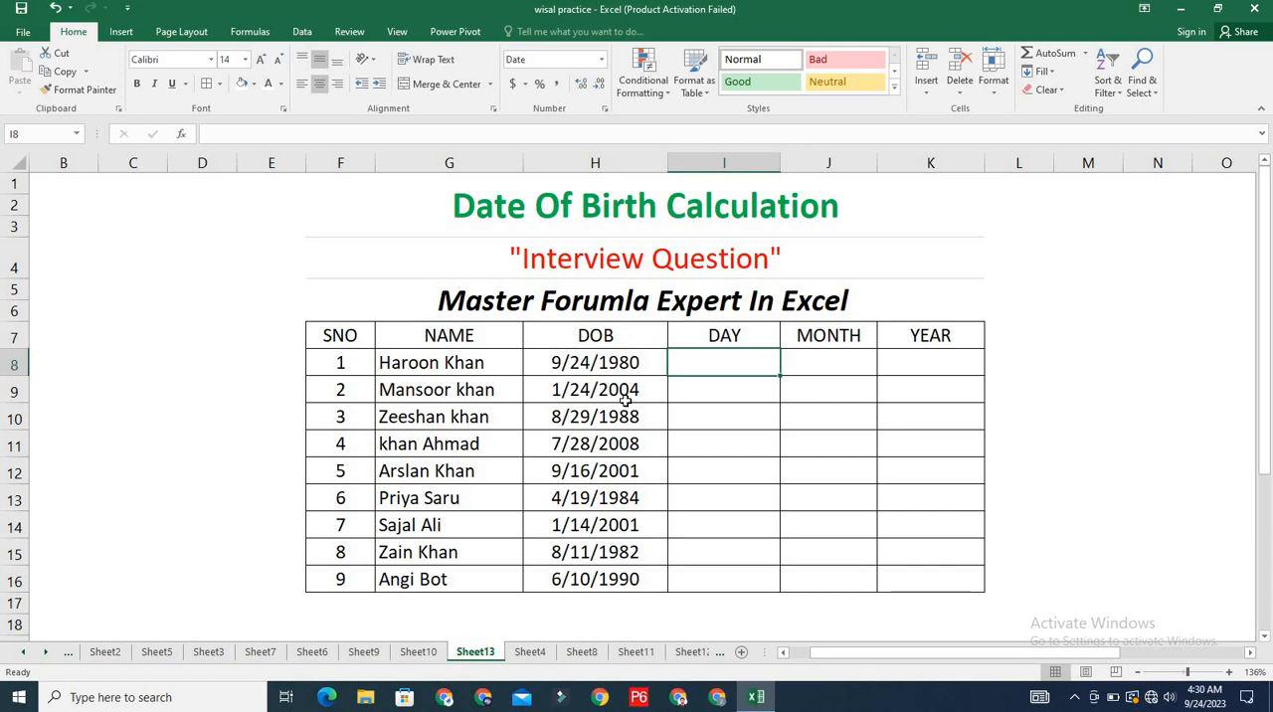
pyautogui.write('=')
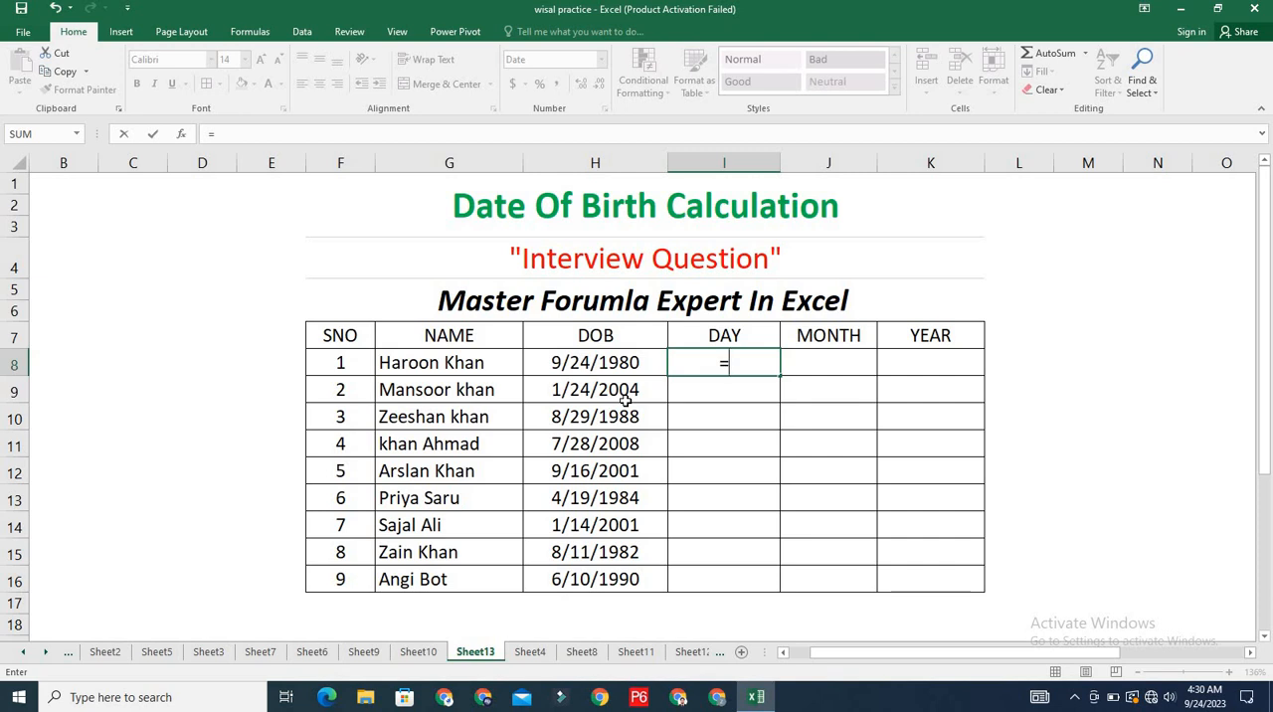
pyautogui.write('TE')
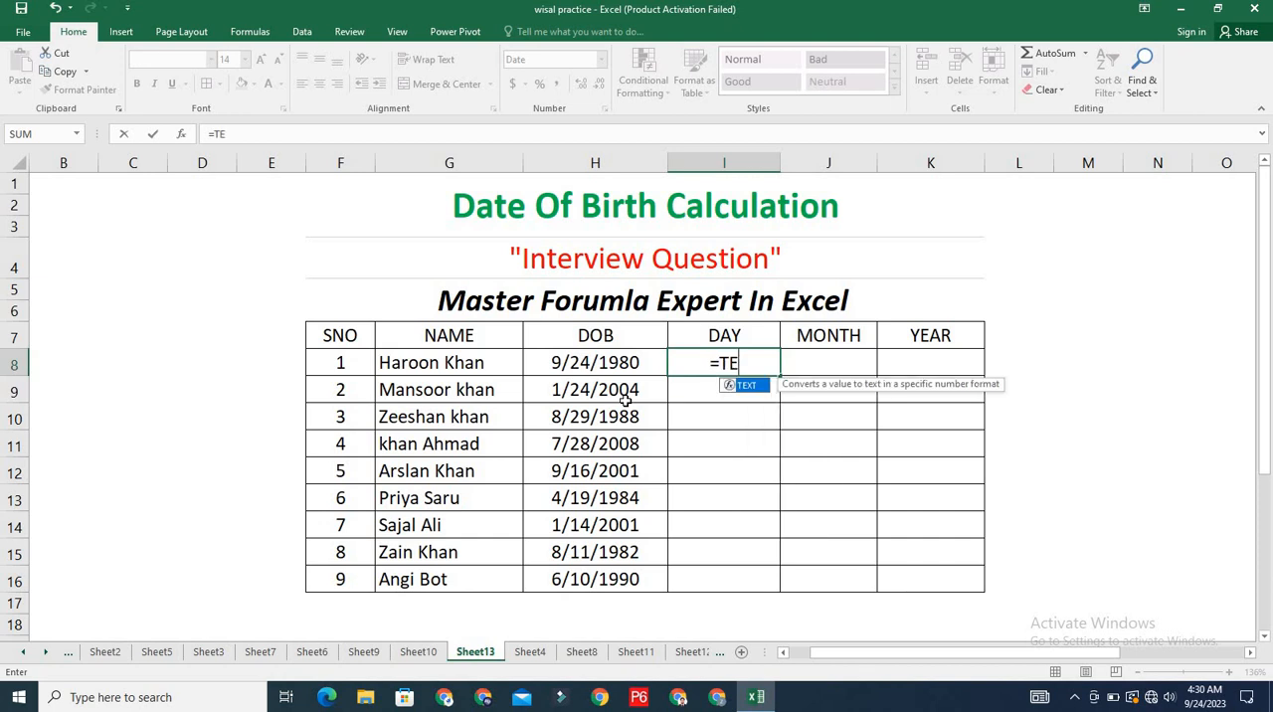
pyautogui.write('CT')
pyautogui.press('BackSpace')
pyautogui.press('BackSpace')
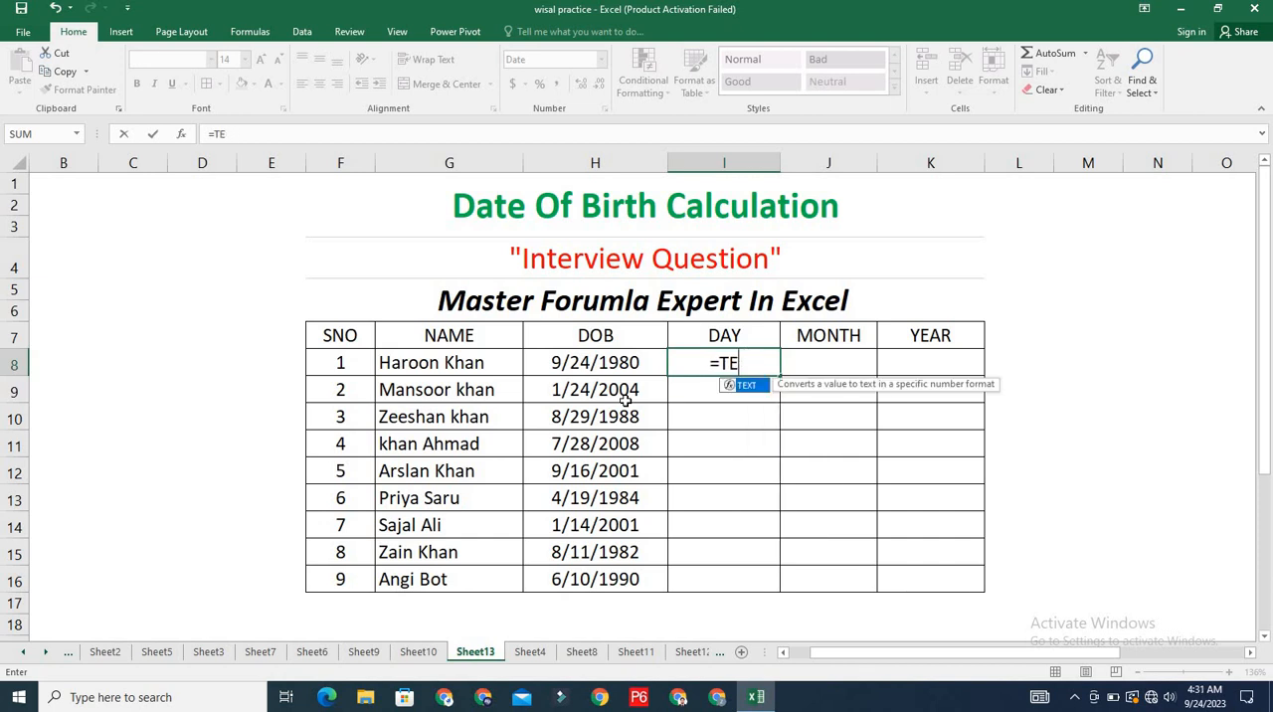
pyautogui.write('XT')
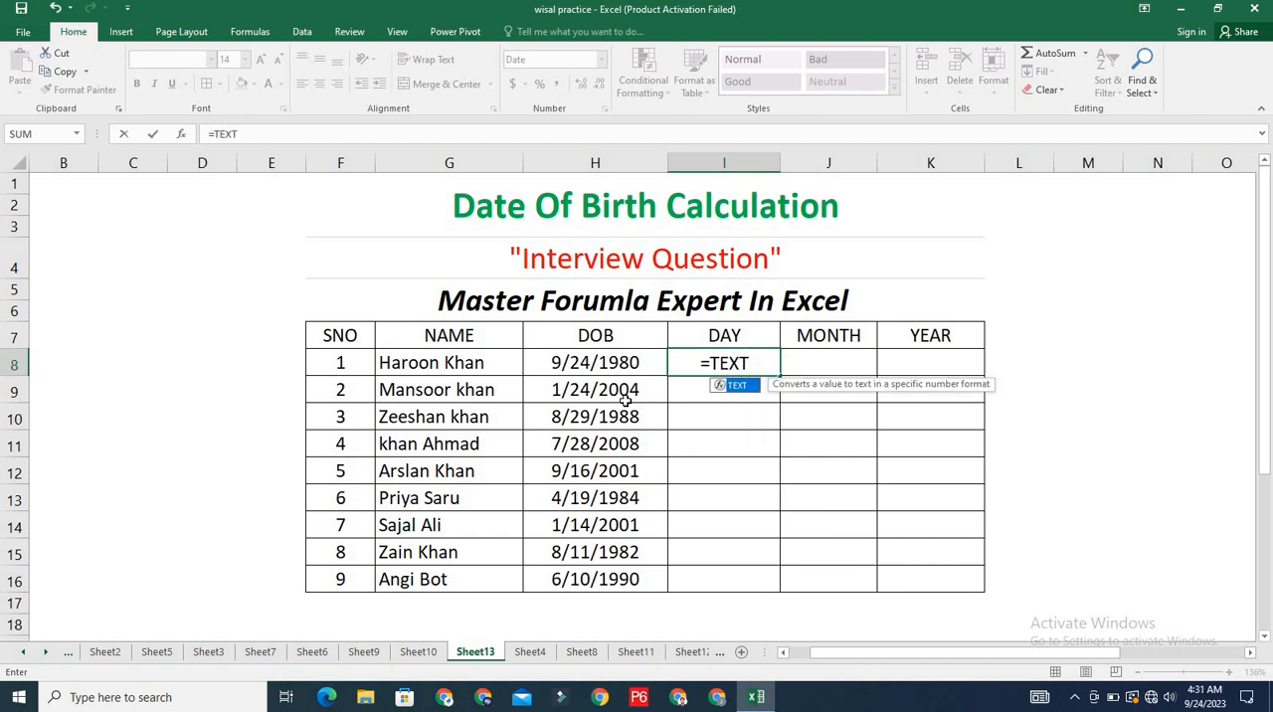
pyautogui.write(')')
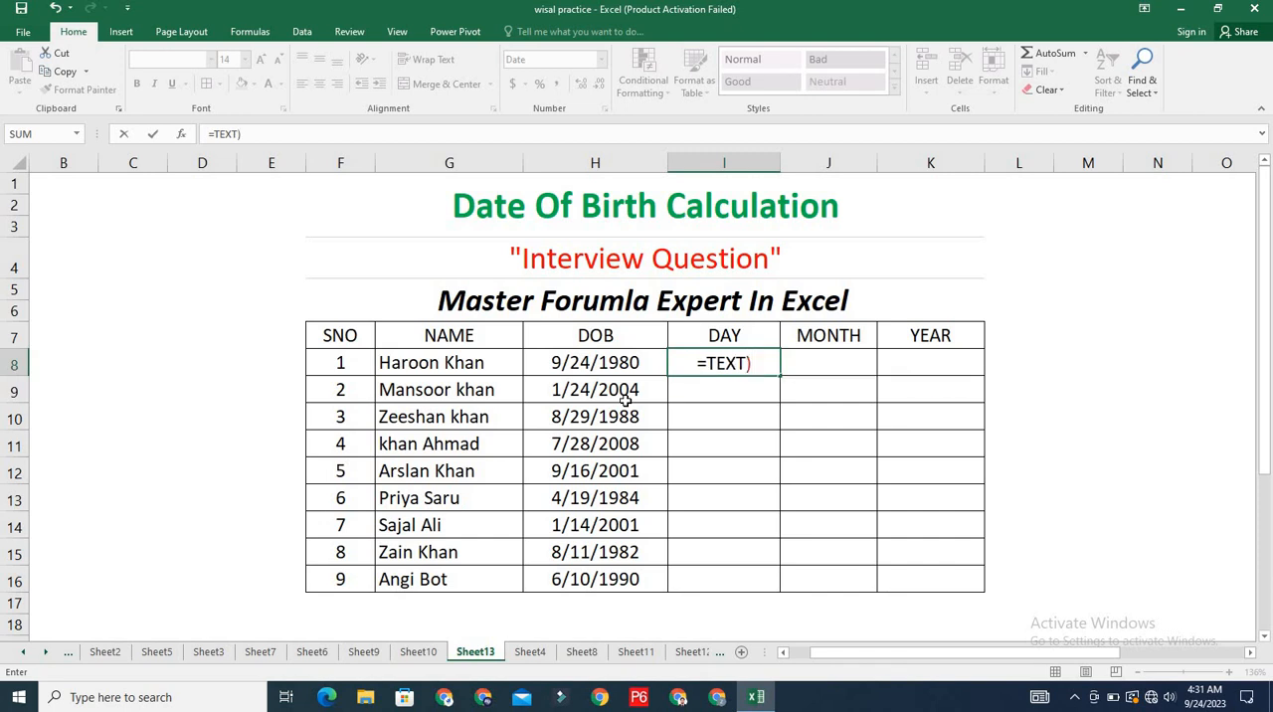
pyautogui.press('BackSpace')
pyautogui.write('(')
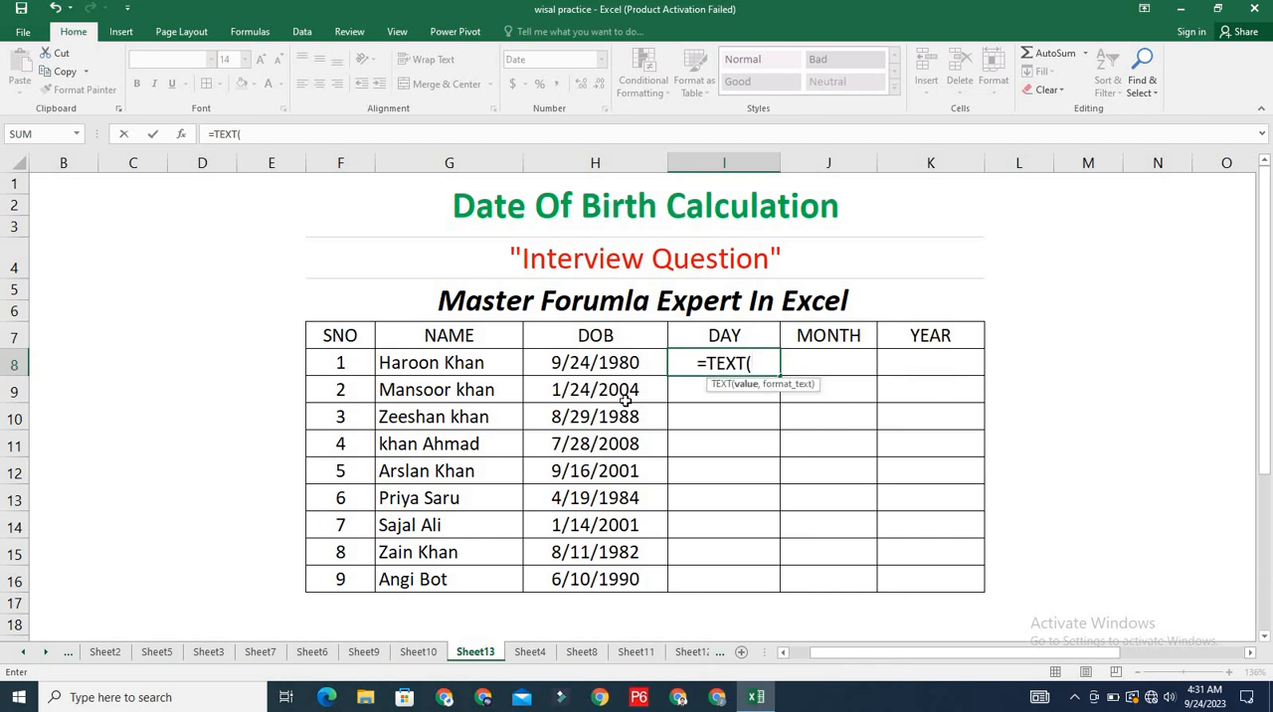
pyautogui.click(623, 366)
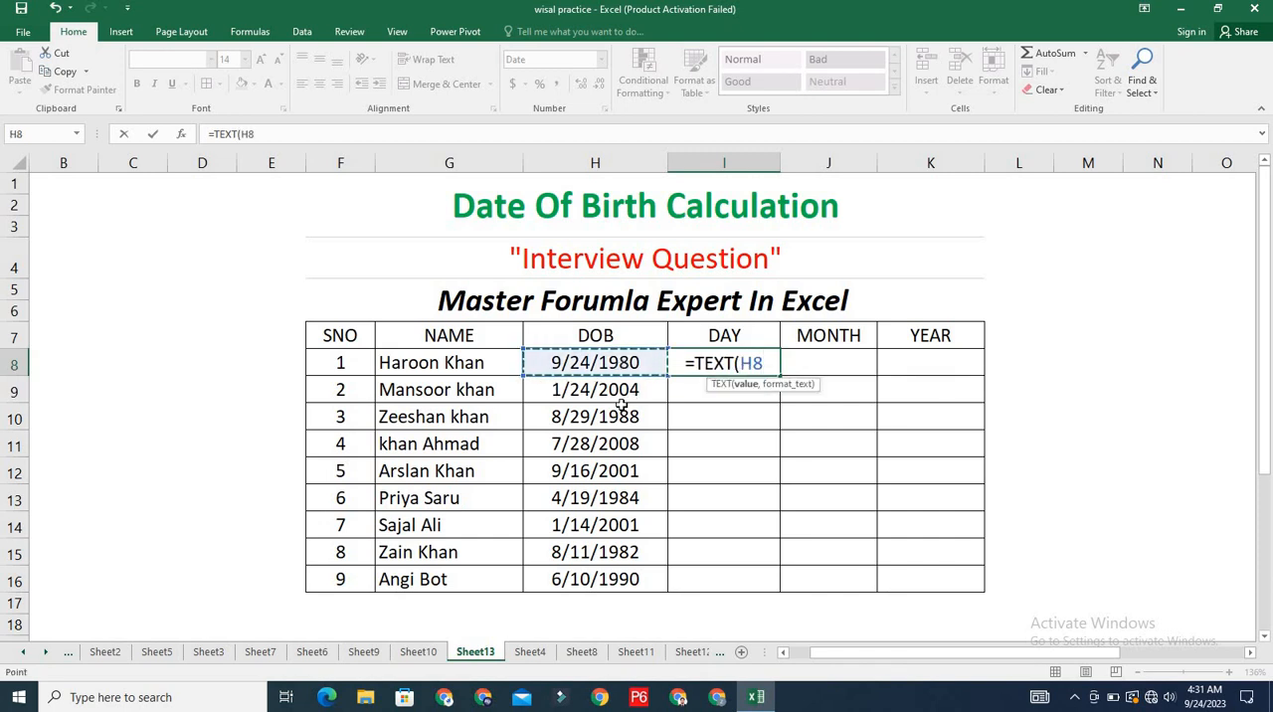
pyautogui.write(',')
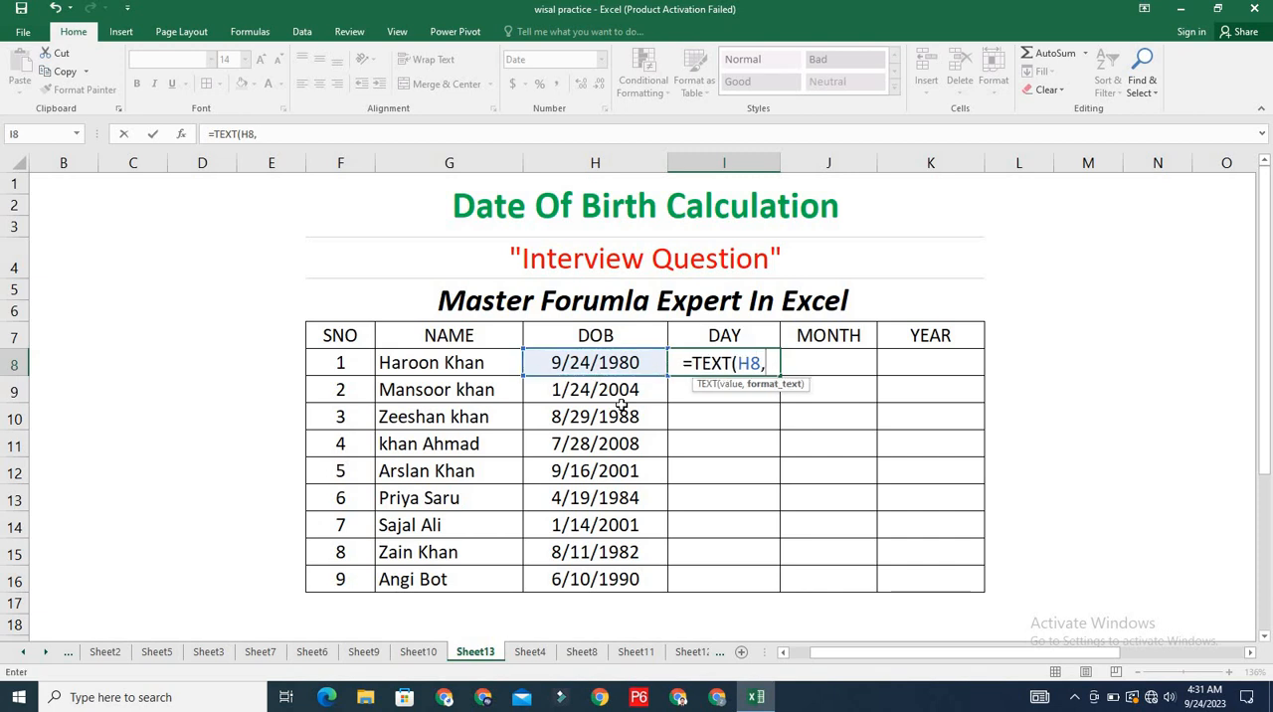
pyautogui.write('"')
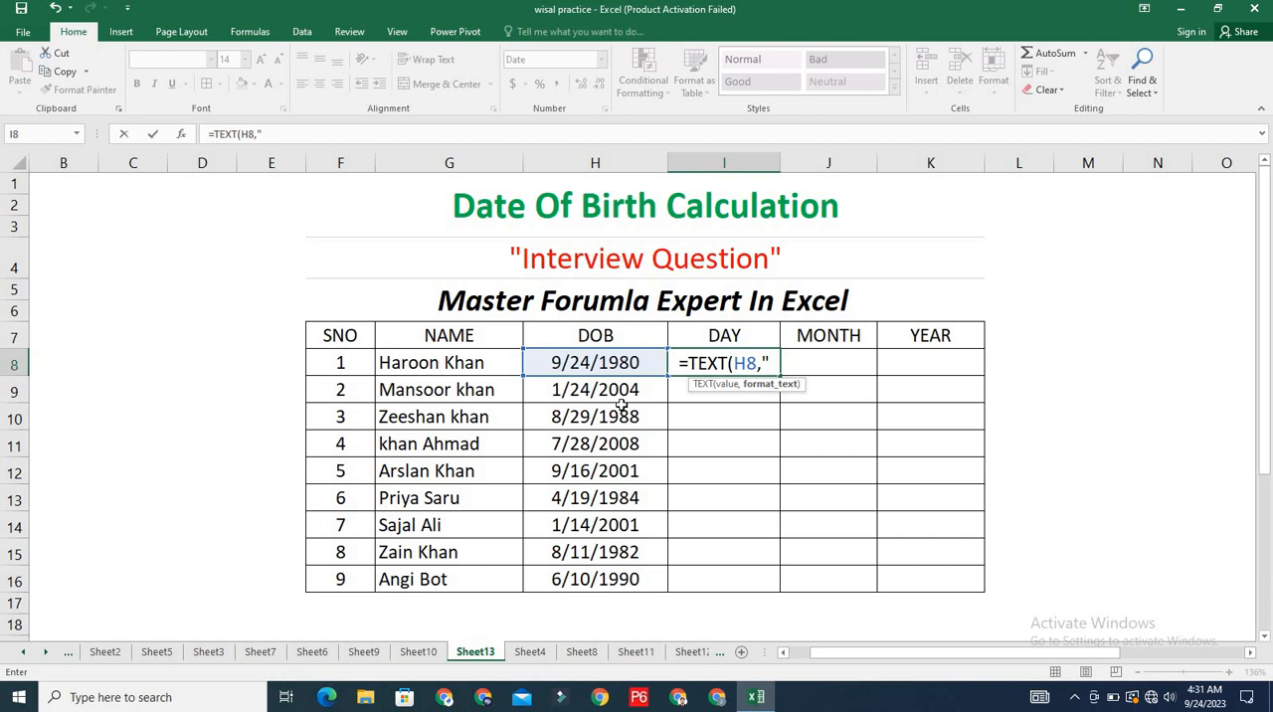
pyautogui.write('dddd')
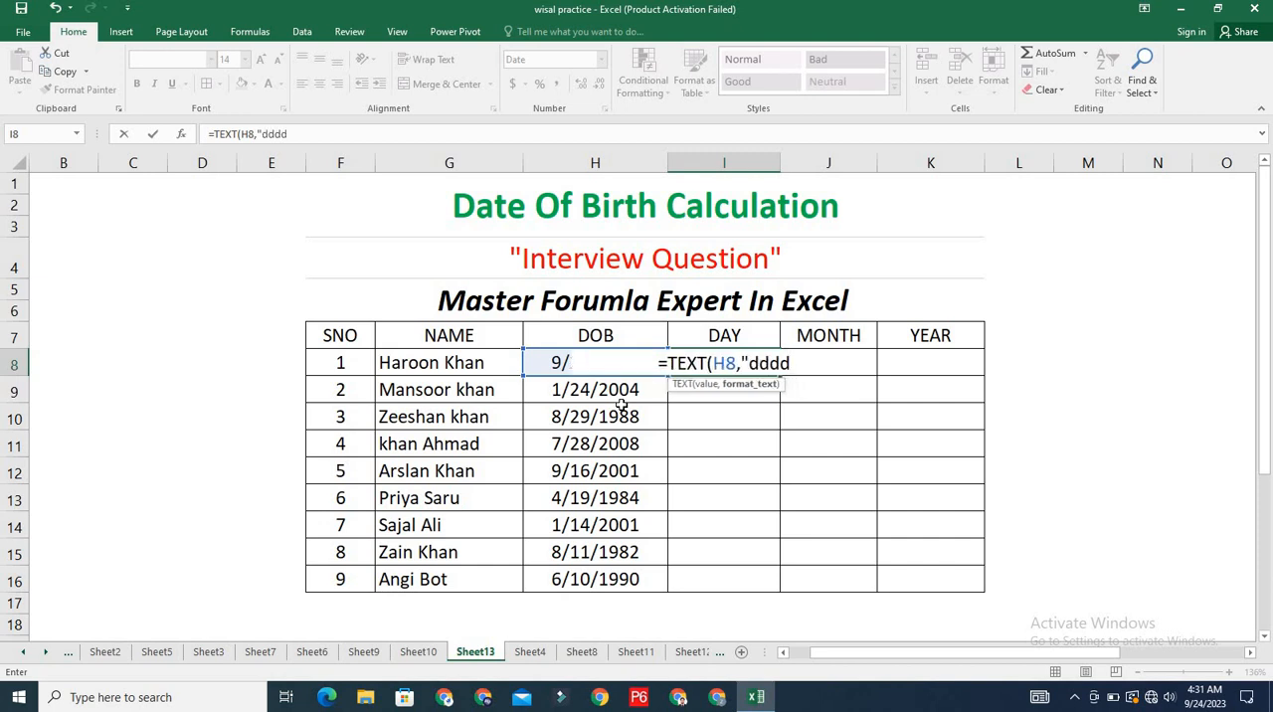
pyautogui.write('")')
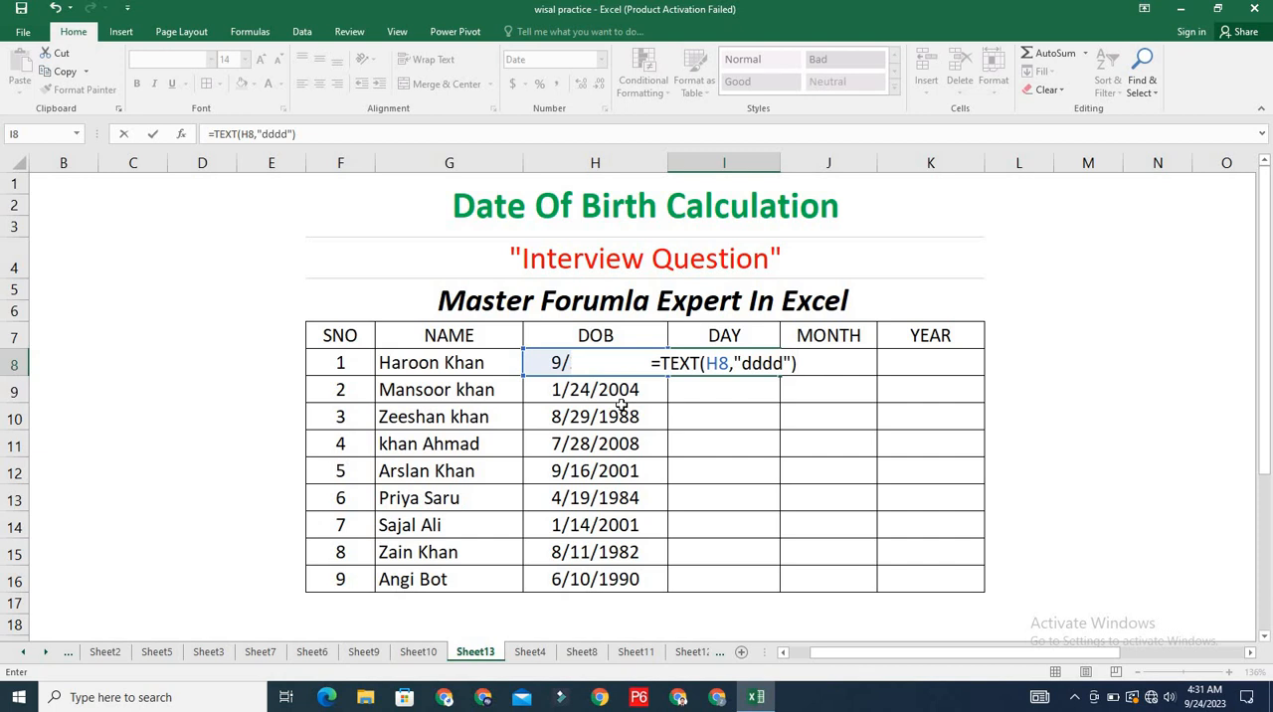
pyautogui.press('Return')
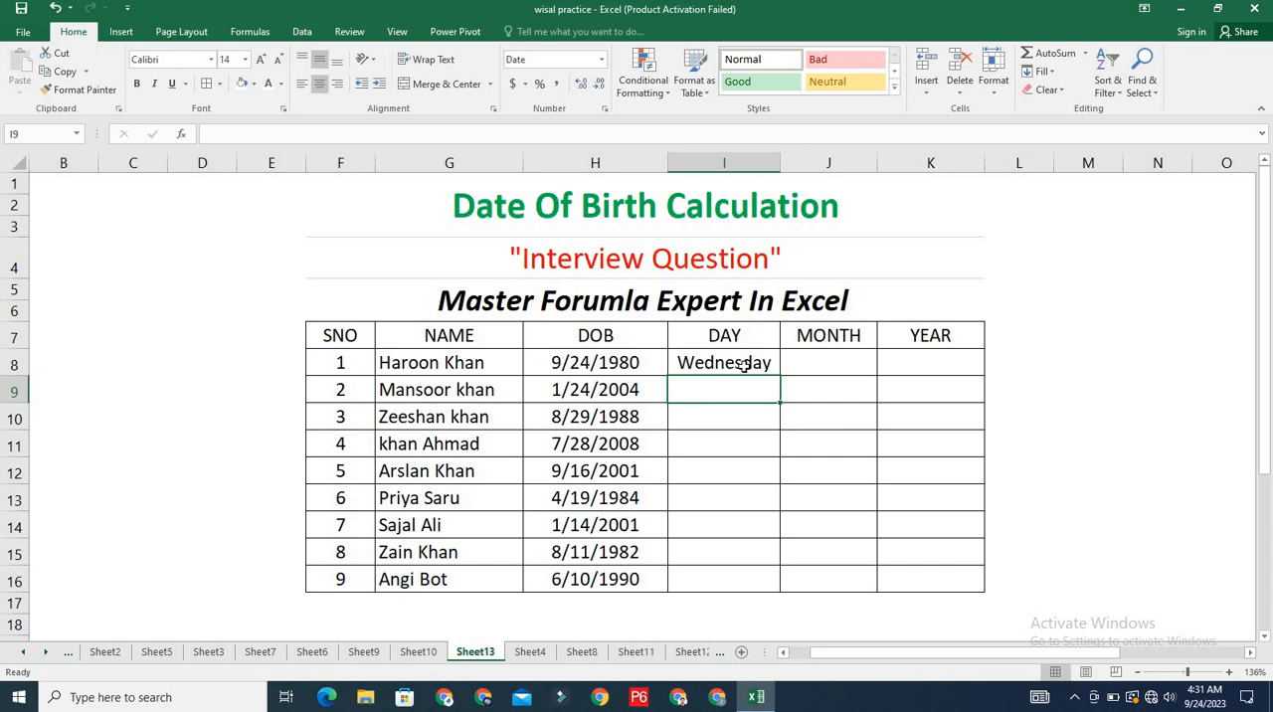
# - Enter the formula =TEXT(H8,"mmmm") in cell J8 to extract the month name from the first date of birth
pyautogui.click(819, 367)
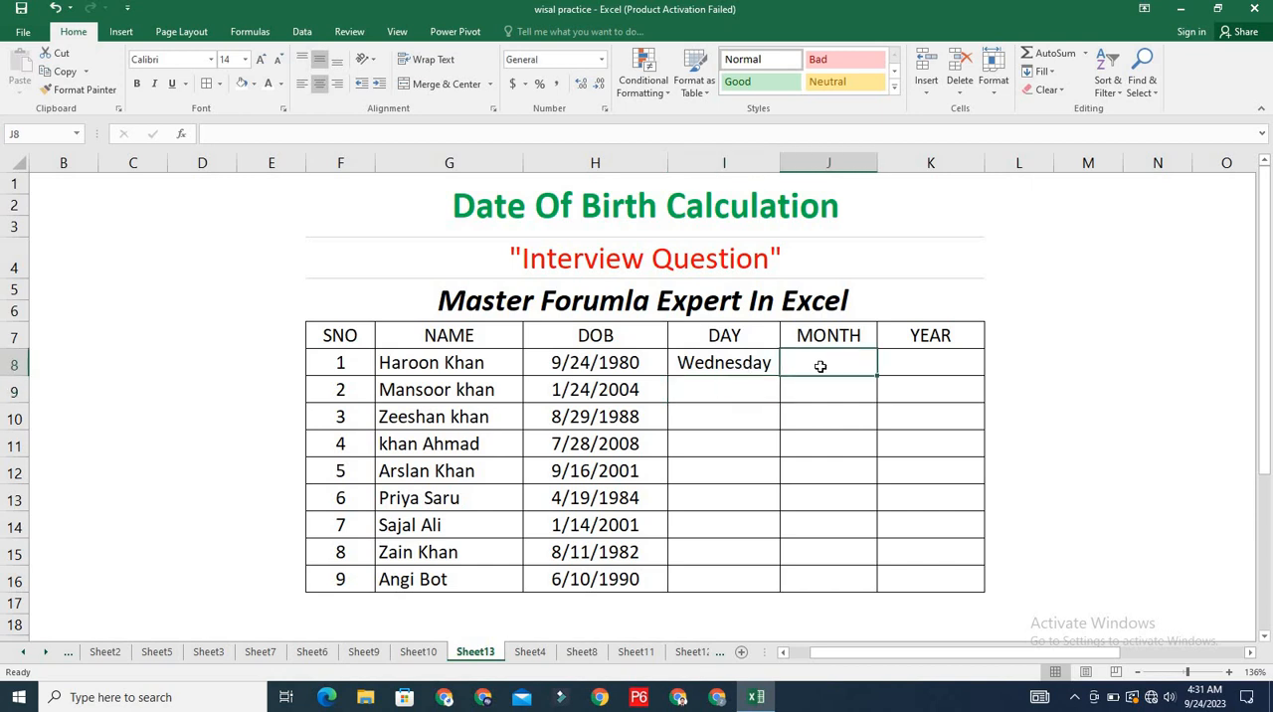
pyautogui.write('=')
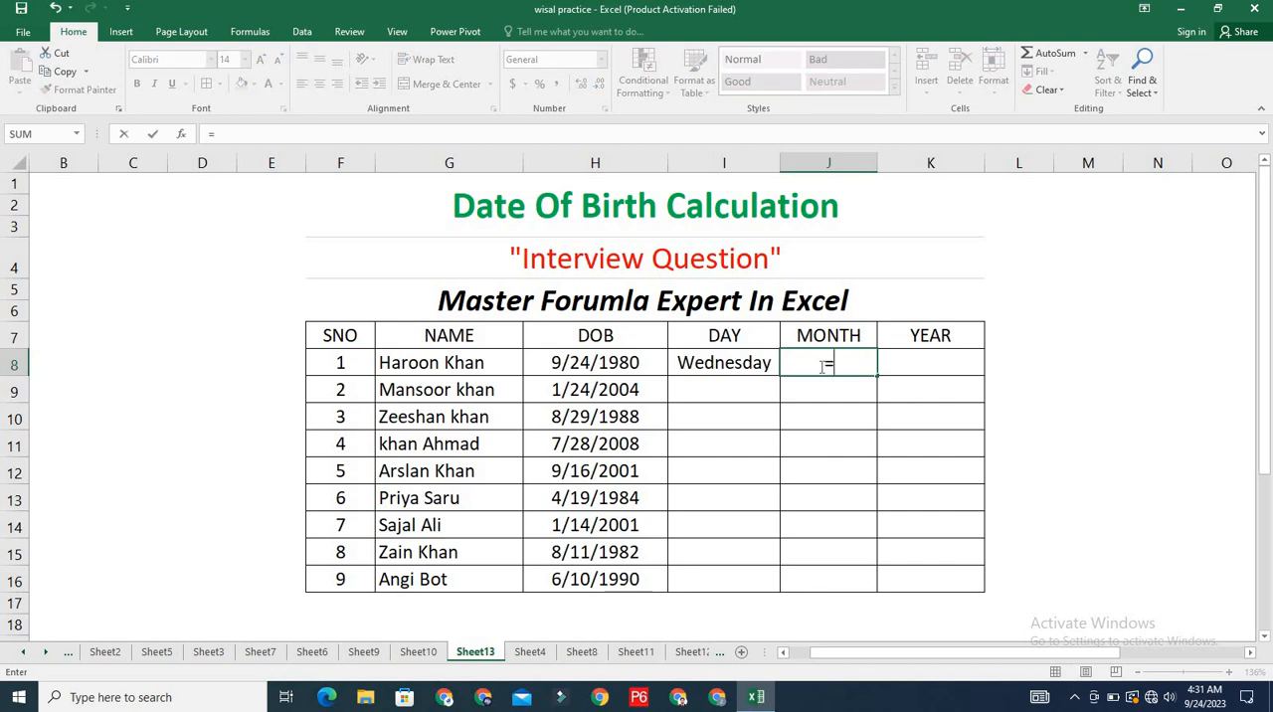
pyautogui.write('text')
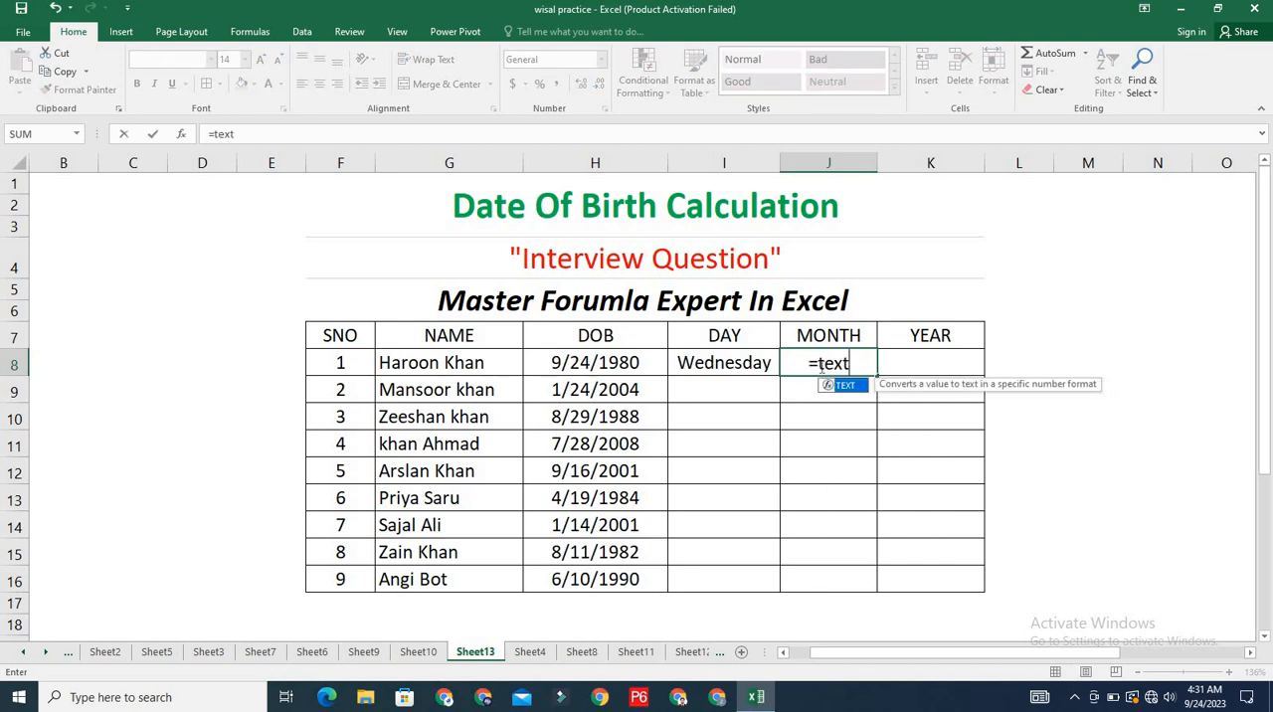
pyautogui.write('(')
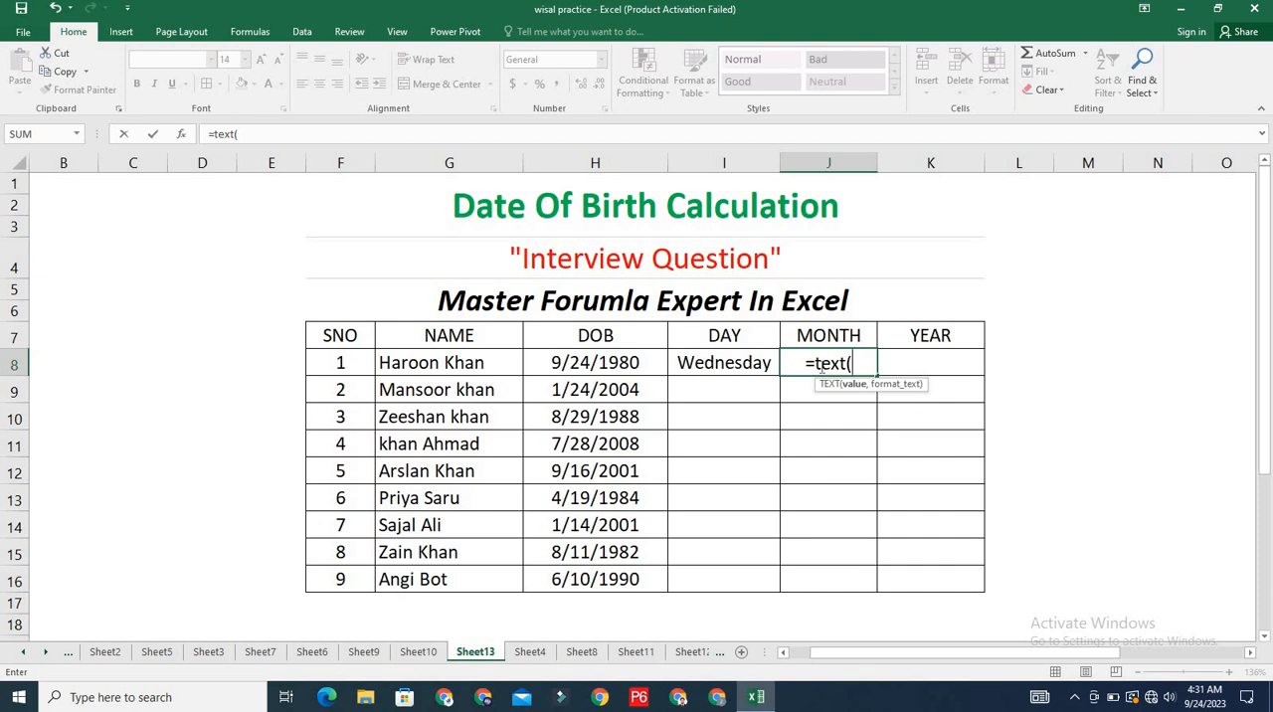
pyautogui.click(603, 364)
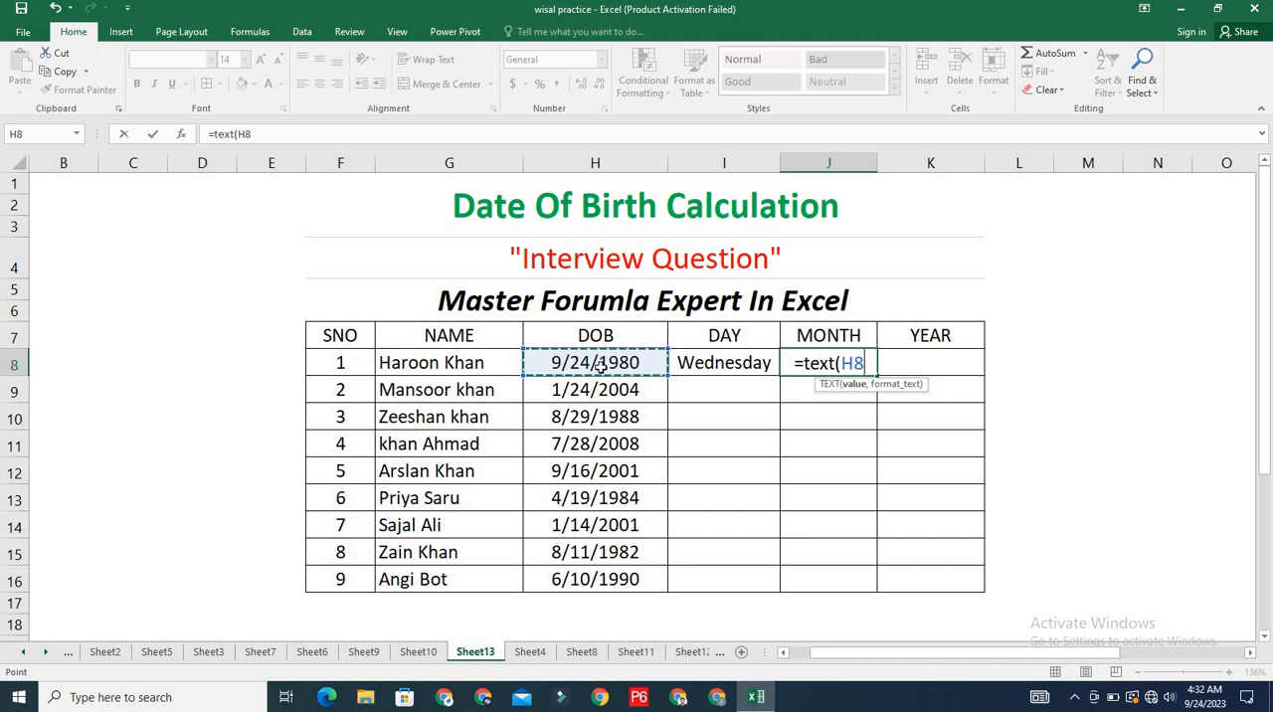
pyautogui.write(',"')
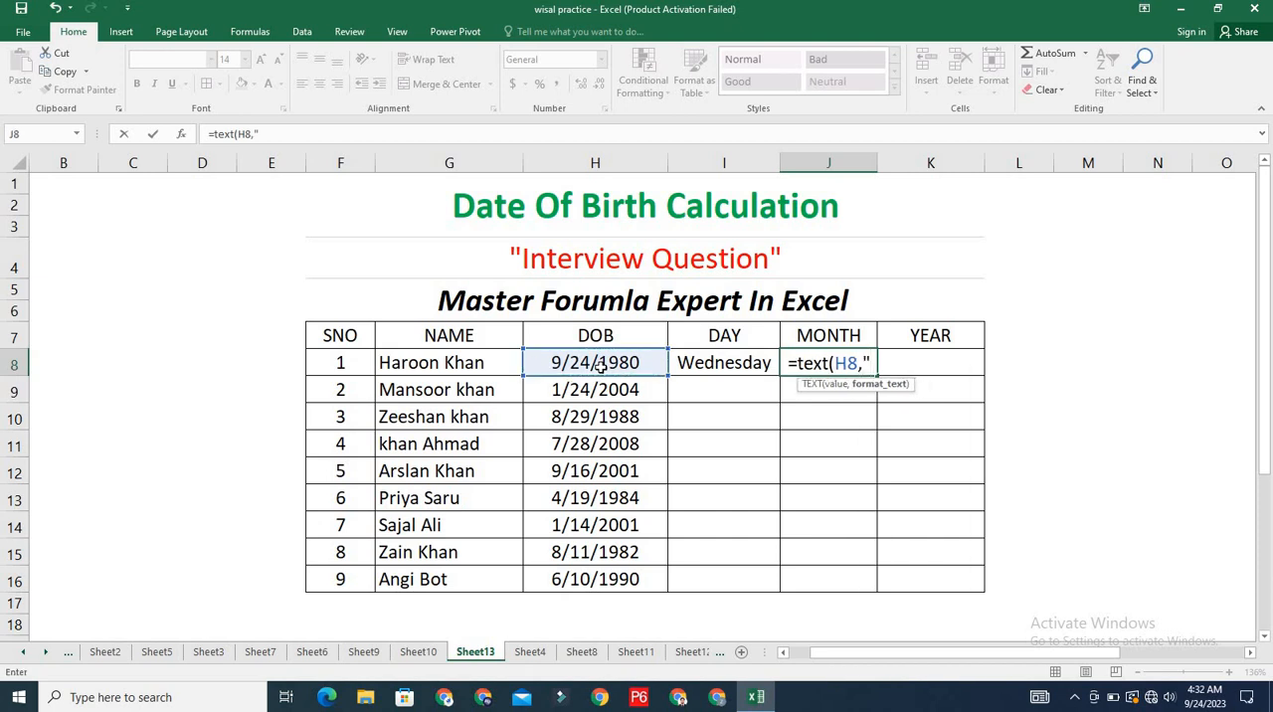
pyautogui.write('mmmm')
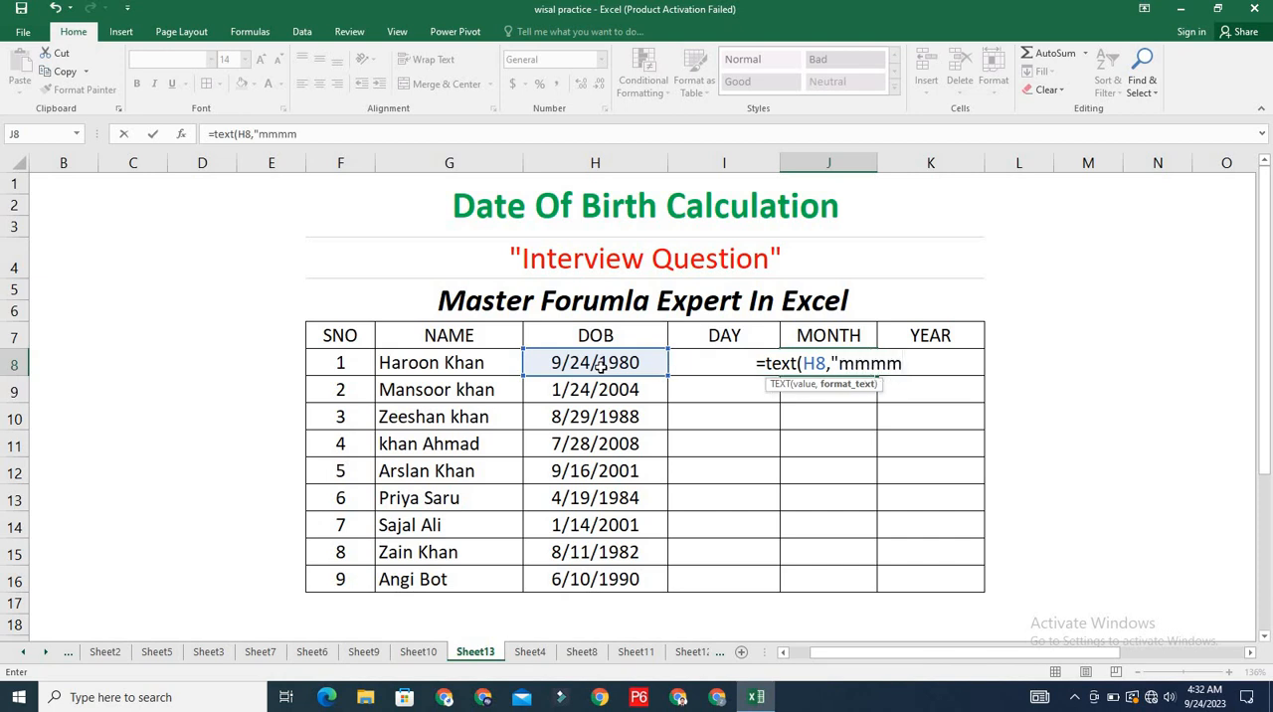
pyautogui.write('"')
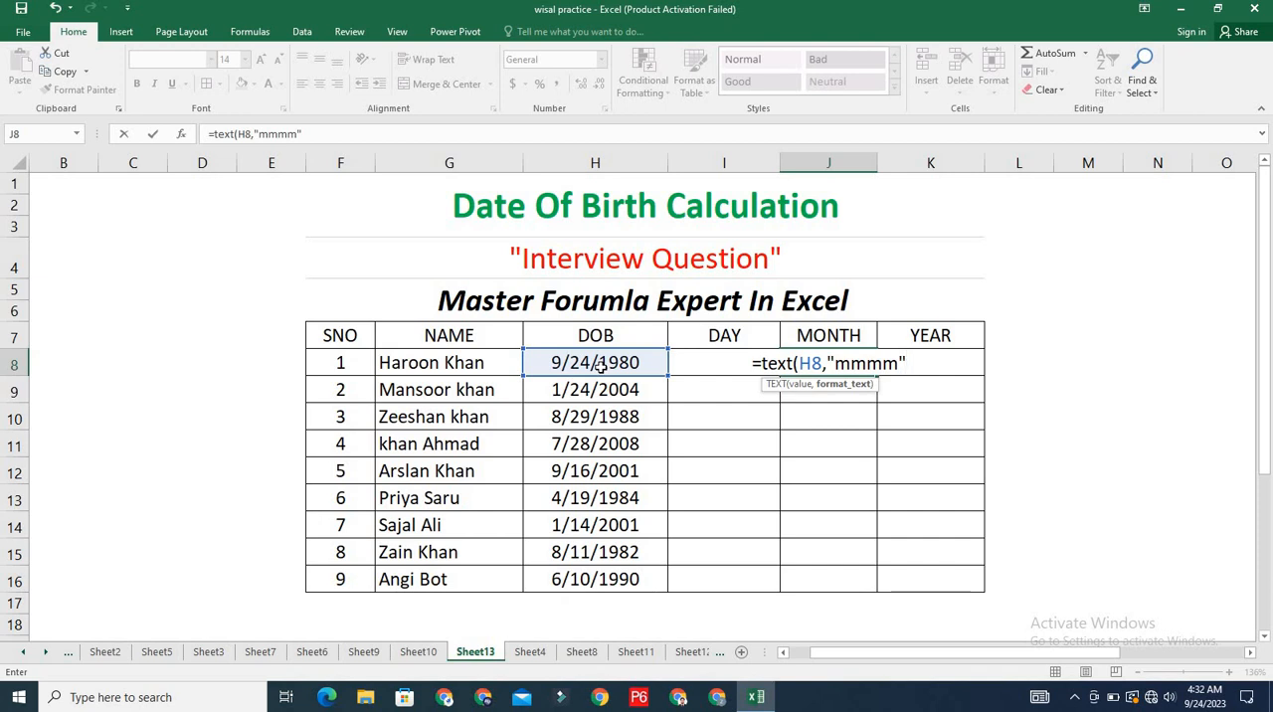
pyautogui.write(')')
pyautogui.press('Return')
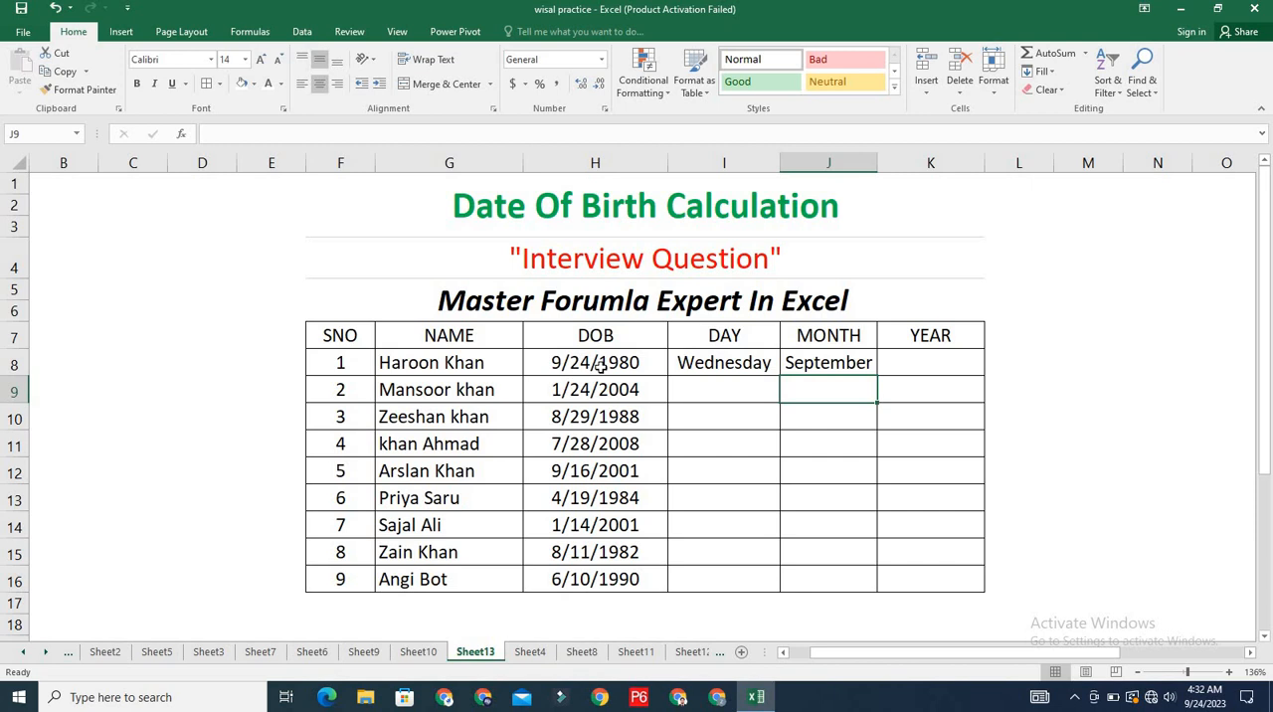
# - Enter the formula =TEXT(H8,"yyyy") in cell K8 to extract the four-digit year from the first date of birth
pyautogui.click(912, 363)
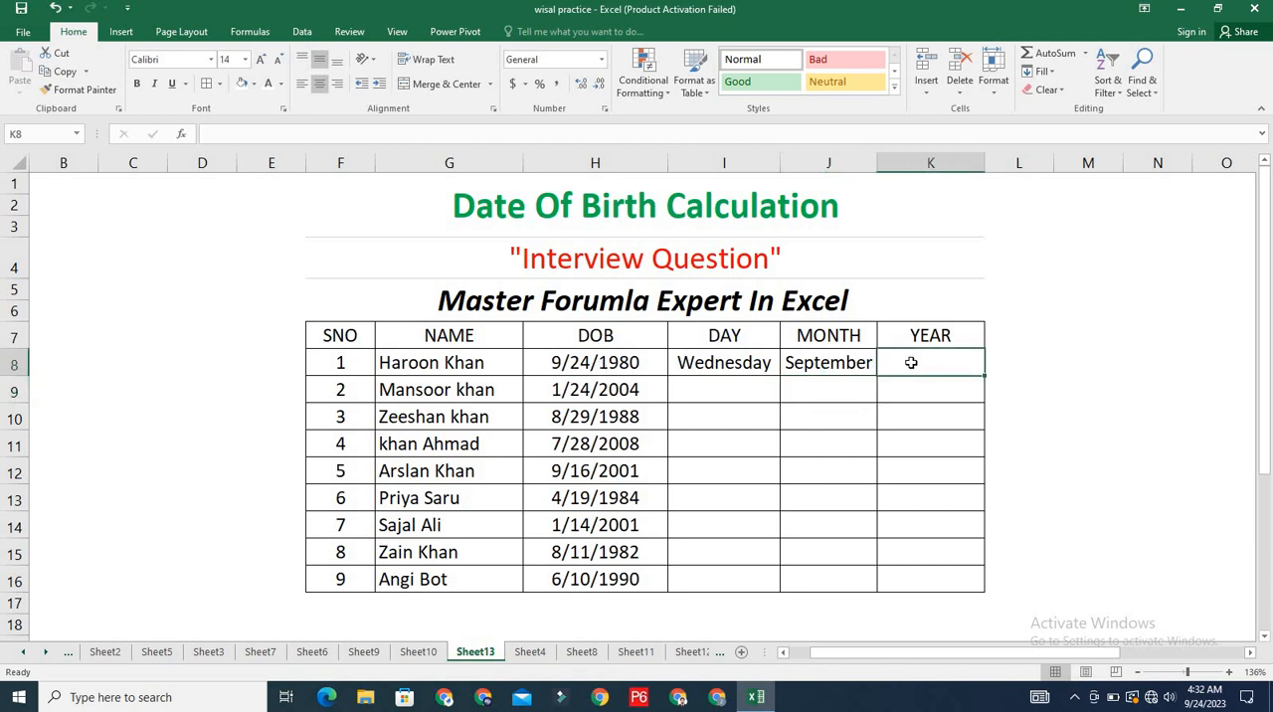
pyautogui.write('=')
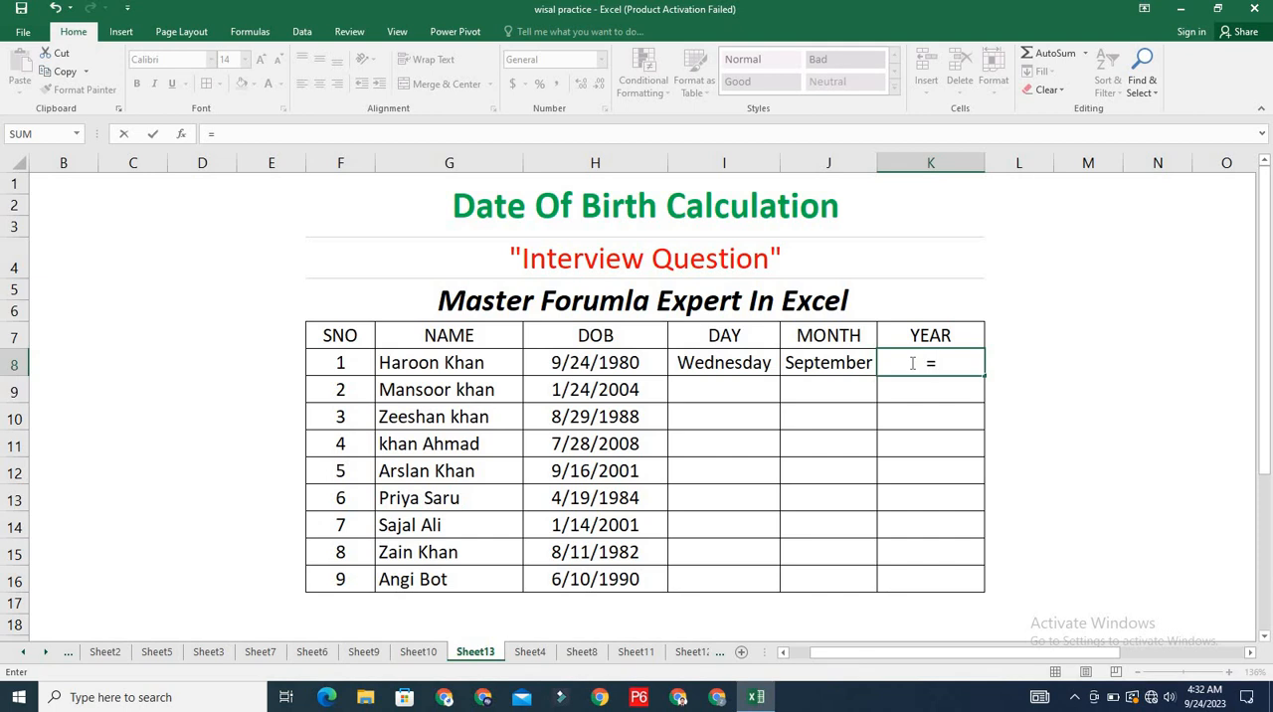
pyautogui.write('tec')
pyautogui.press('BackSpace')
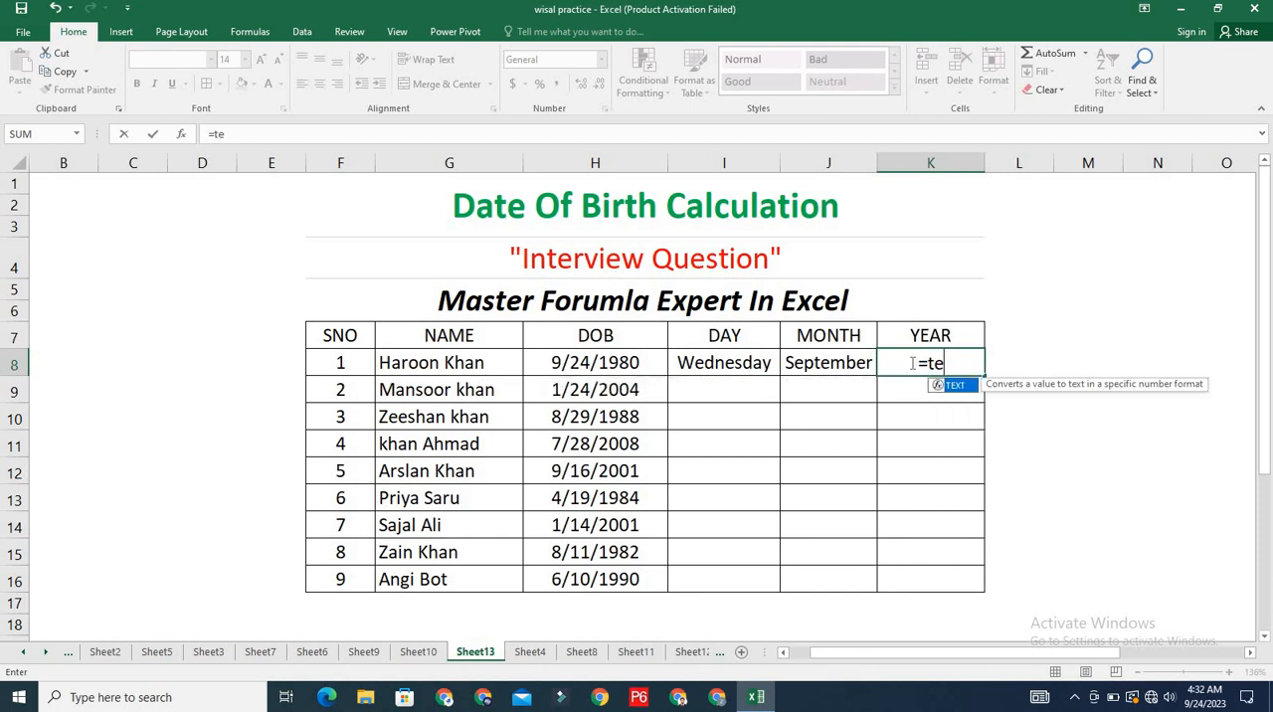
pyautogui.write('xt')
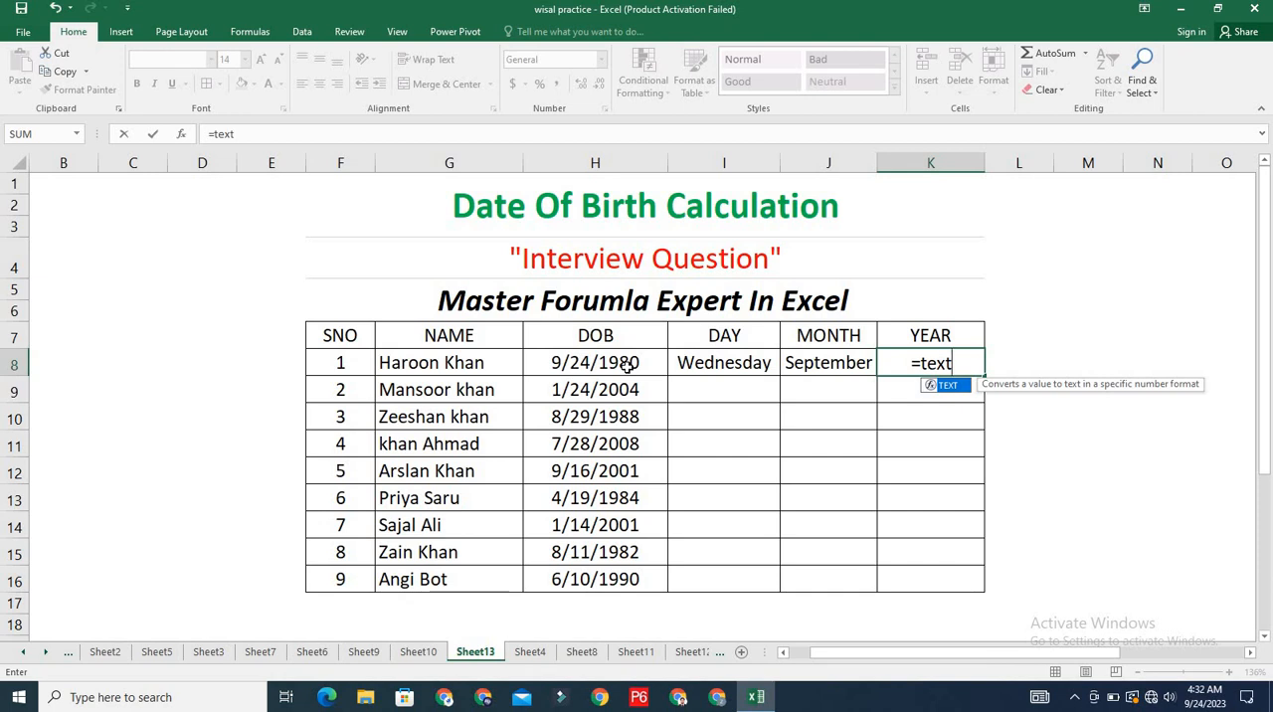
pyautogui.write('(')
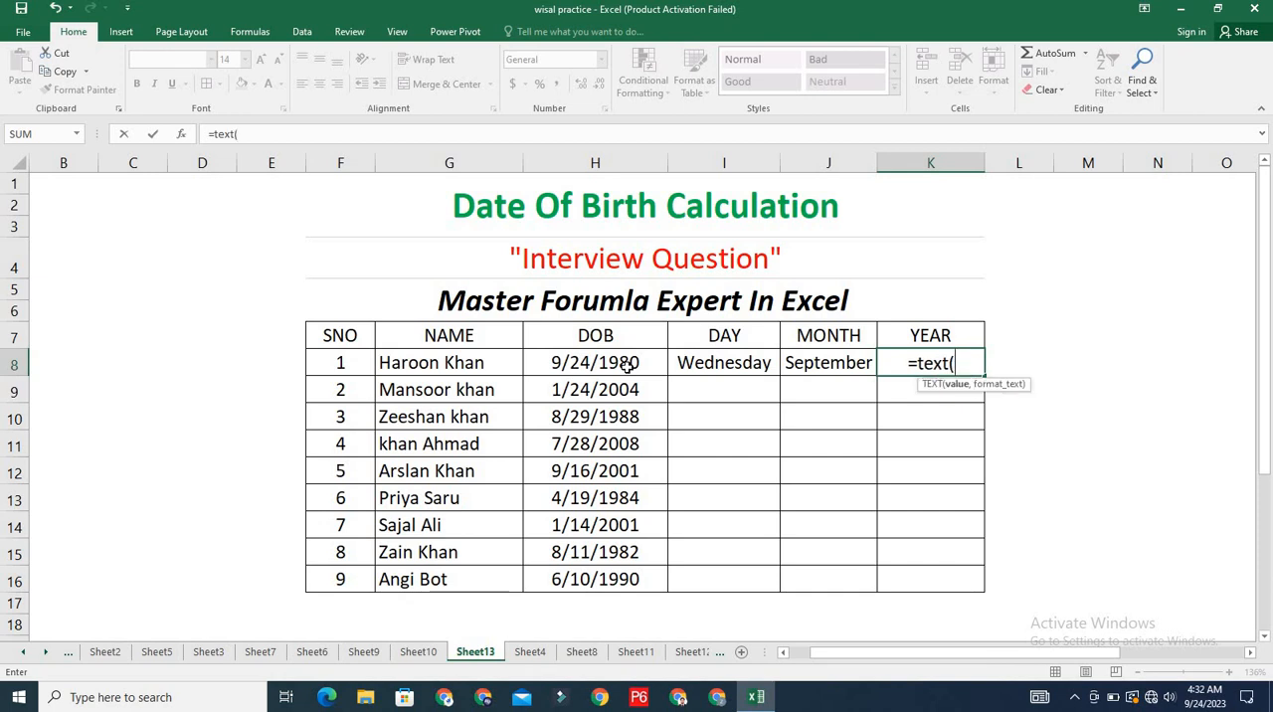
pyautogui.click(616, 364)
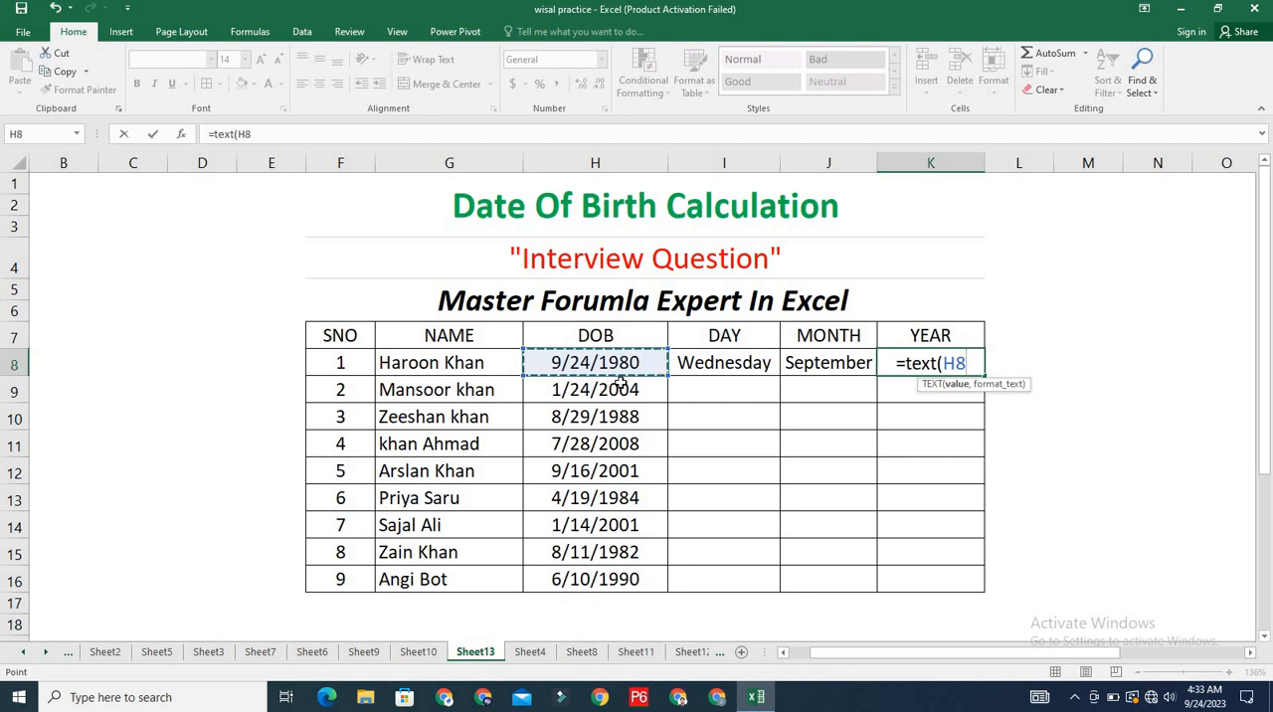
pyautogui.write(',')
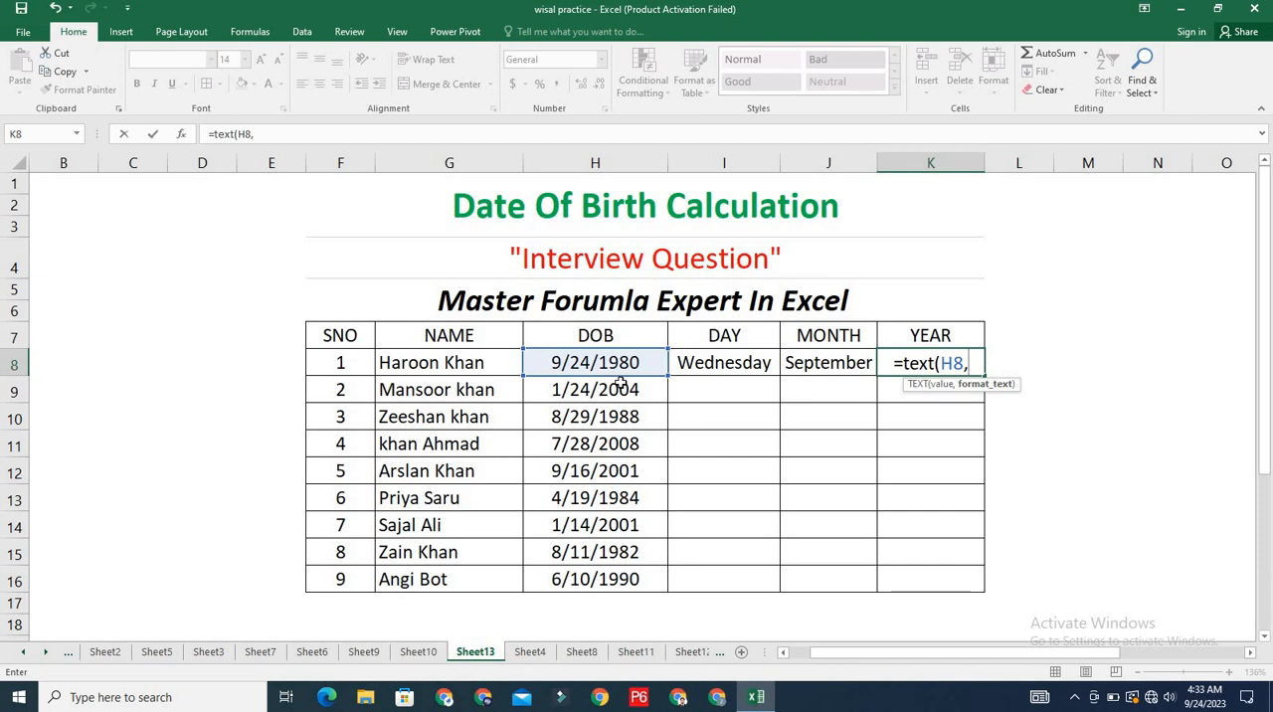
pyautogui.write('"')
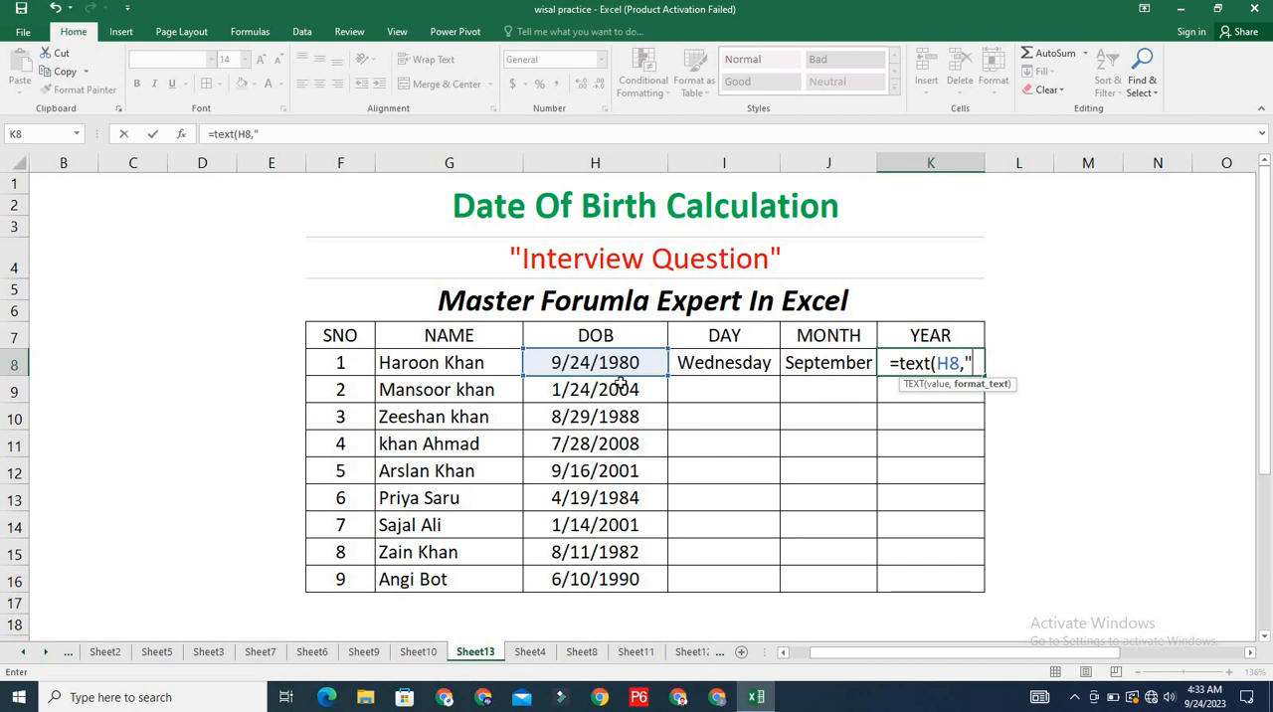
pyautogui.write('y')
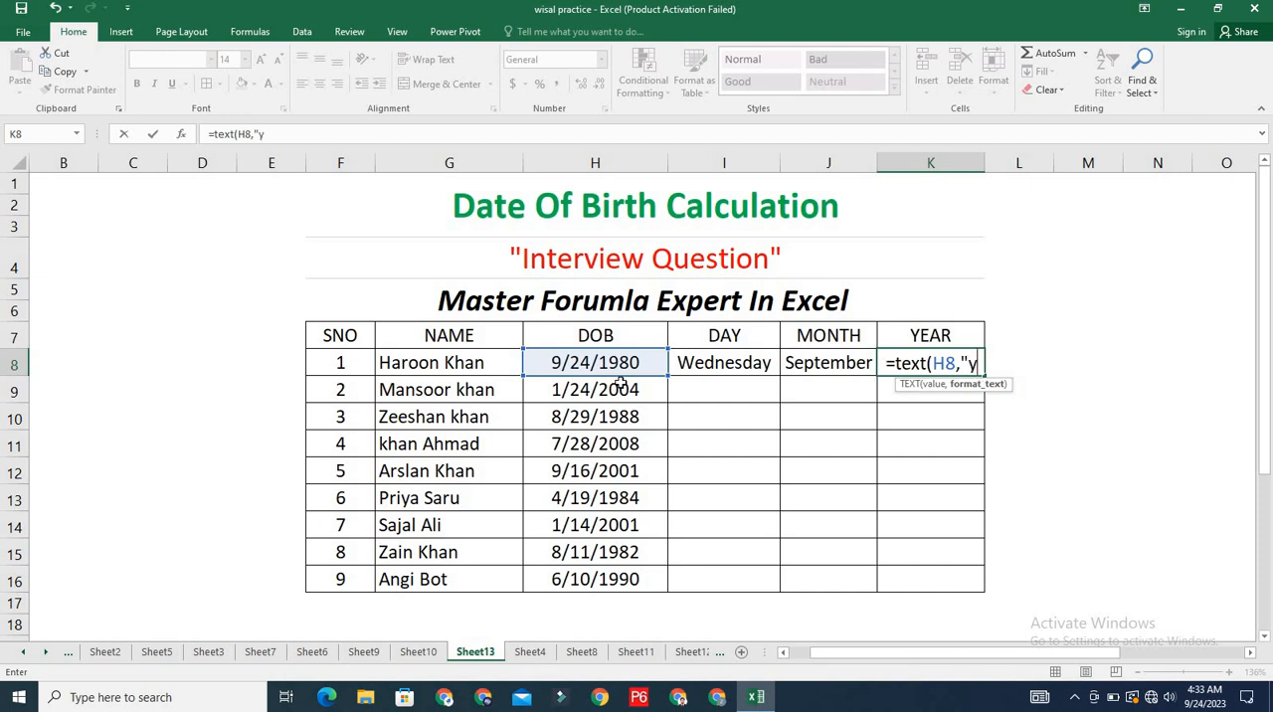
pyautogui.write('yyy')
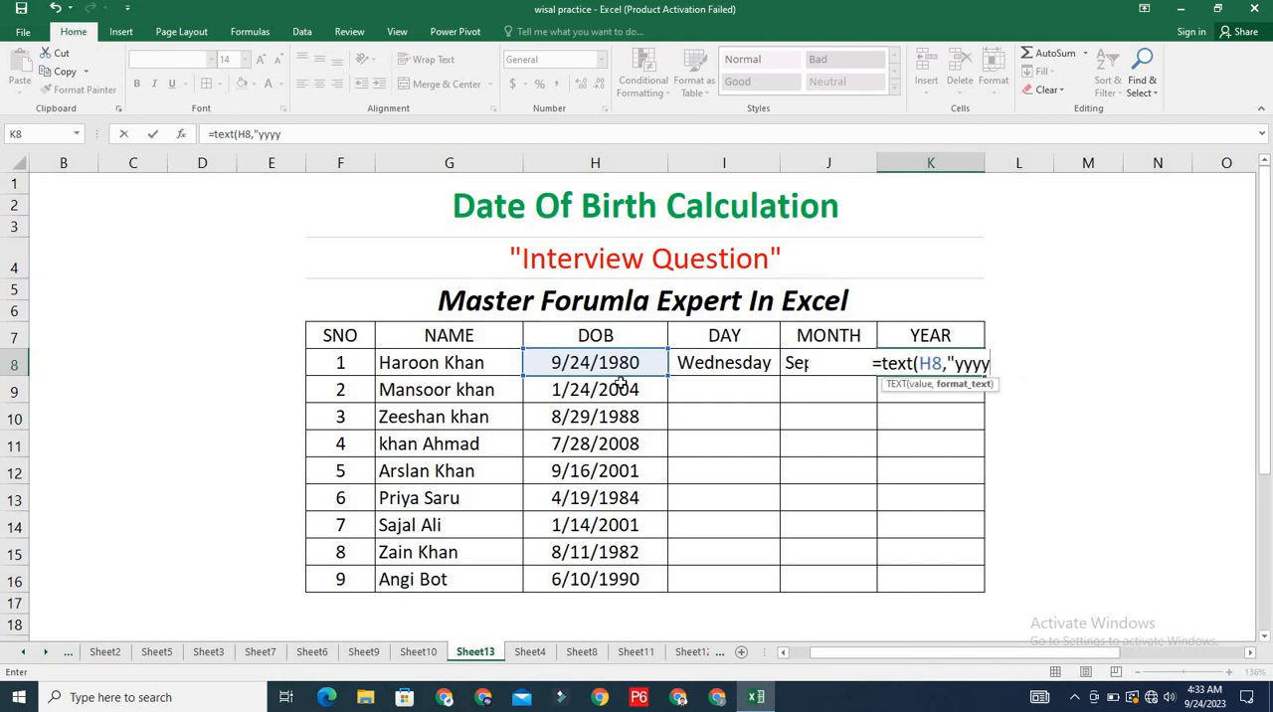
pyautogui.write('"')
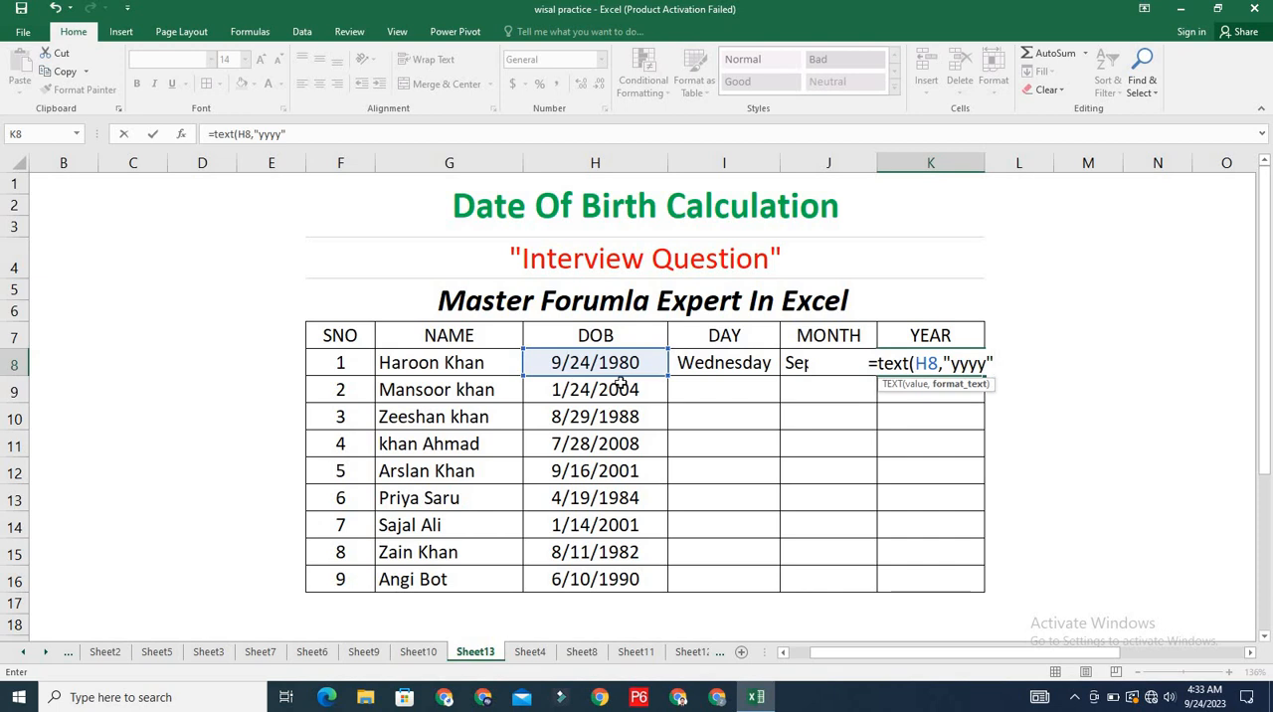
pyautogui.write(')')
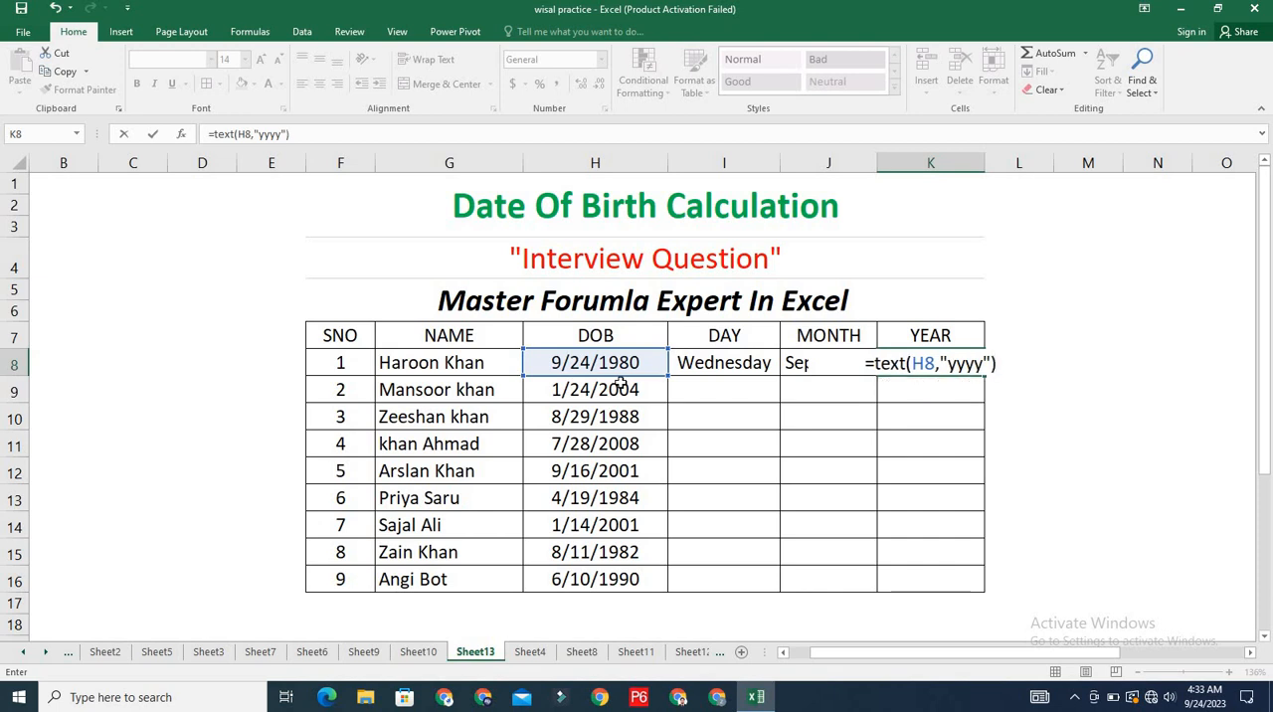
pyautogui.press('Return')
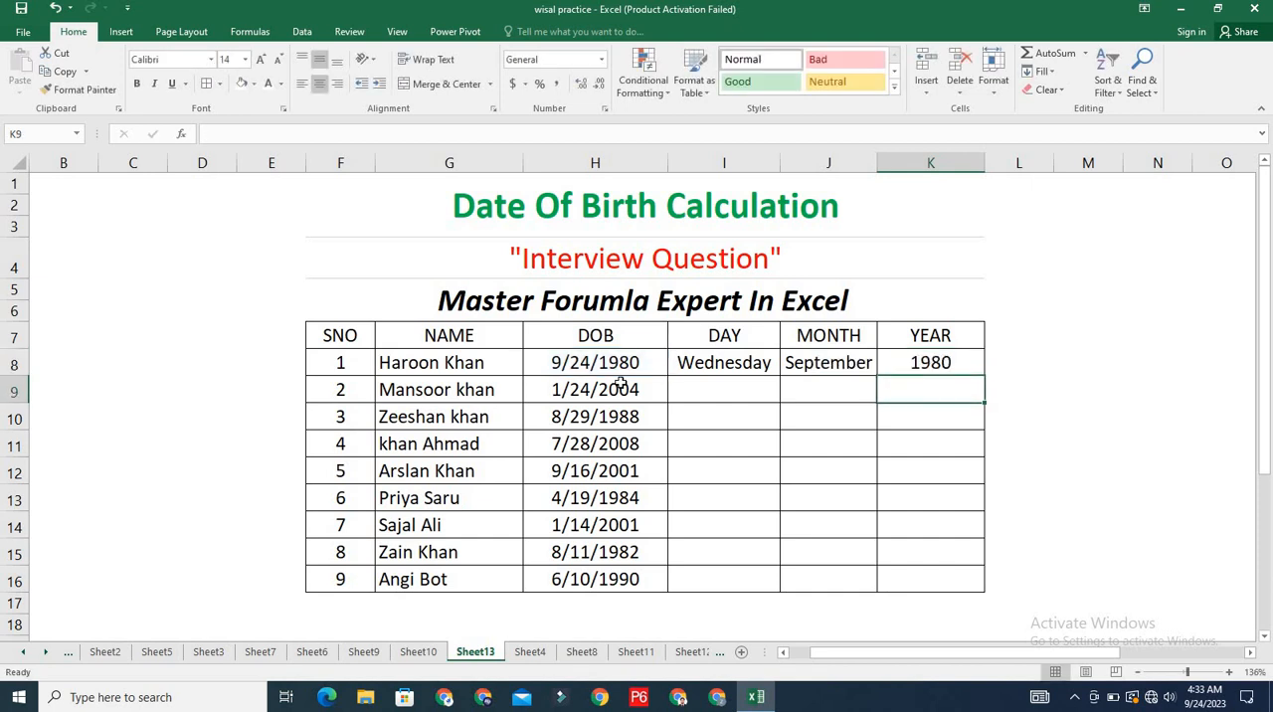
# - Fill the weekday formula from I8 down the DAY column through row 16 for the remaining dates of birth
pyautogui.click(748, 362)
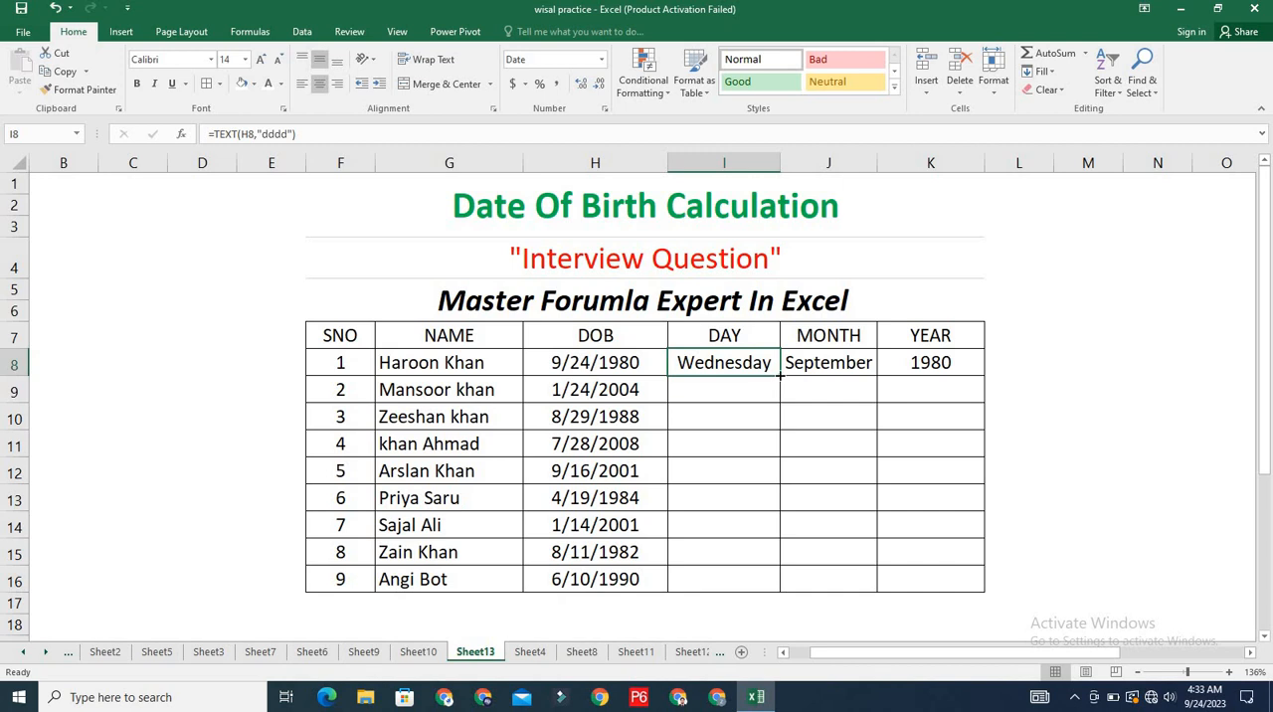
pyautogui.doubleClick(781, 374)
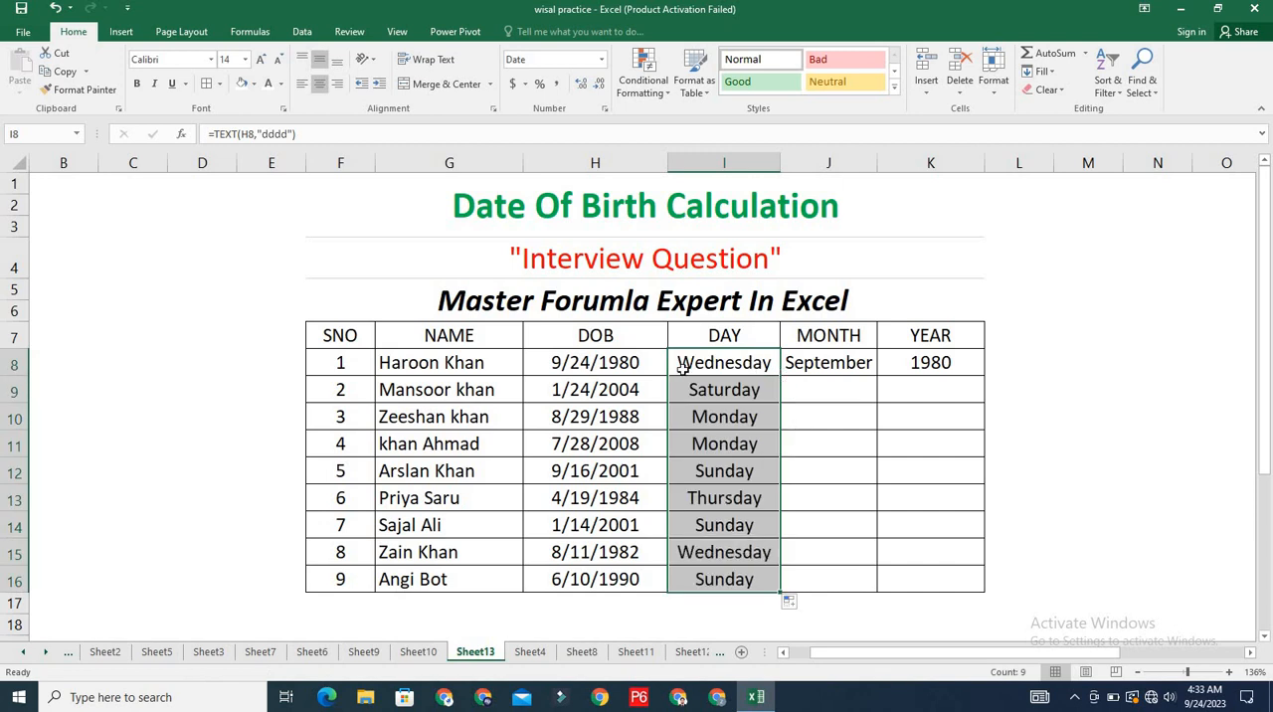
pyautogui.click(801, 449)
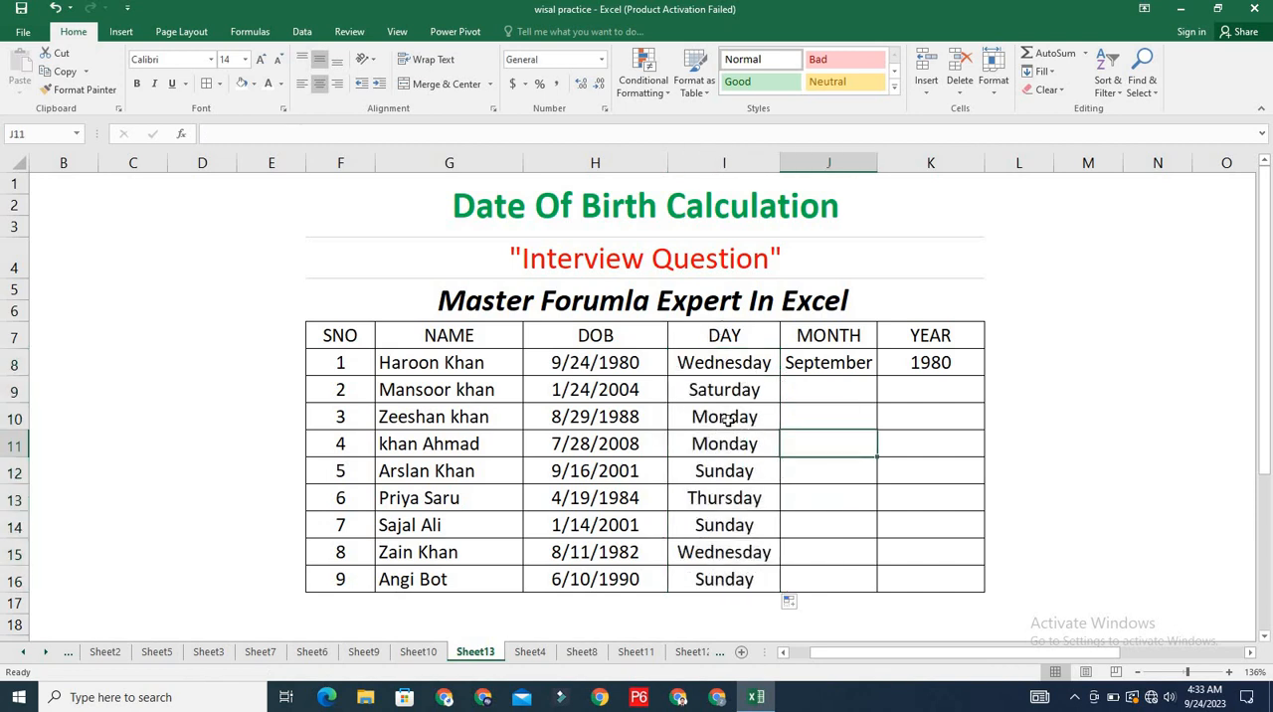
# - Copy the month-name formula in J8 down the MONTH column to the last table row, J16
pyautogui.click(848, 369)
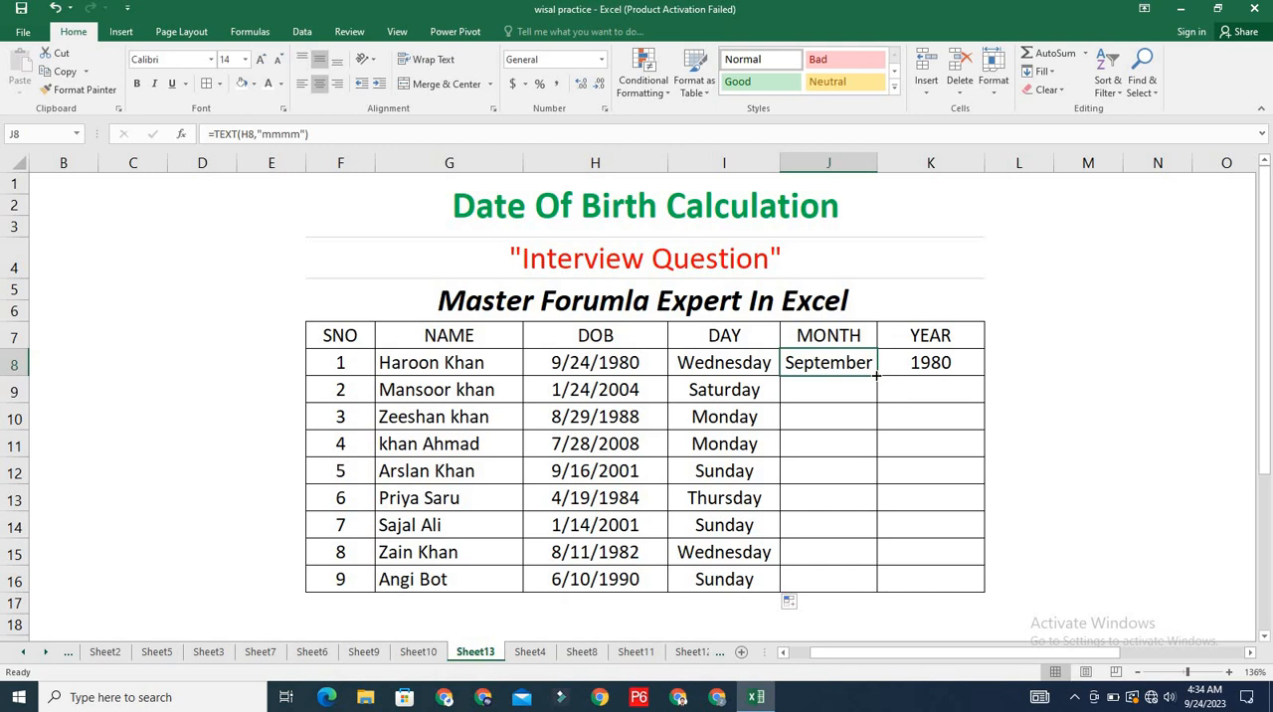
pyautogui.doubleClick(876, 375)
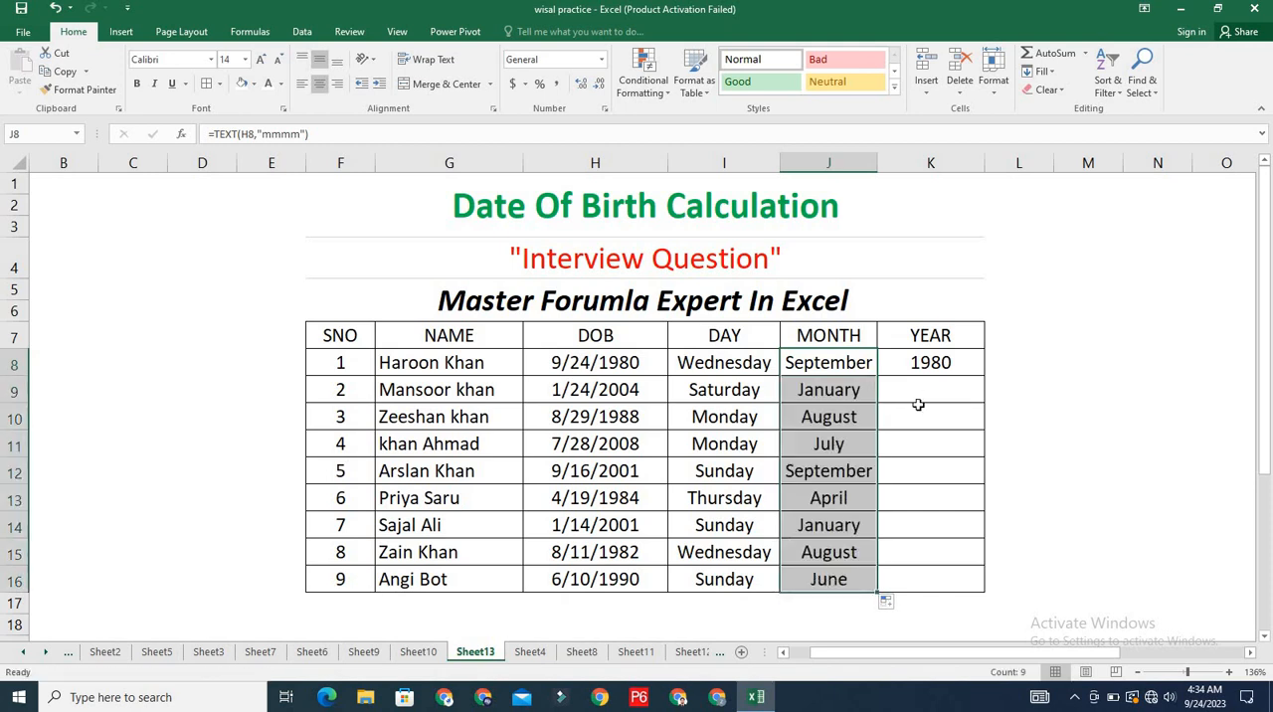
pyautogui.click(919, 408)
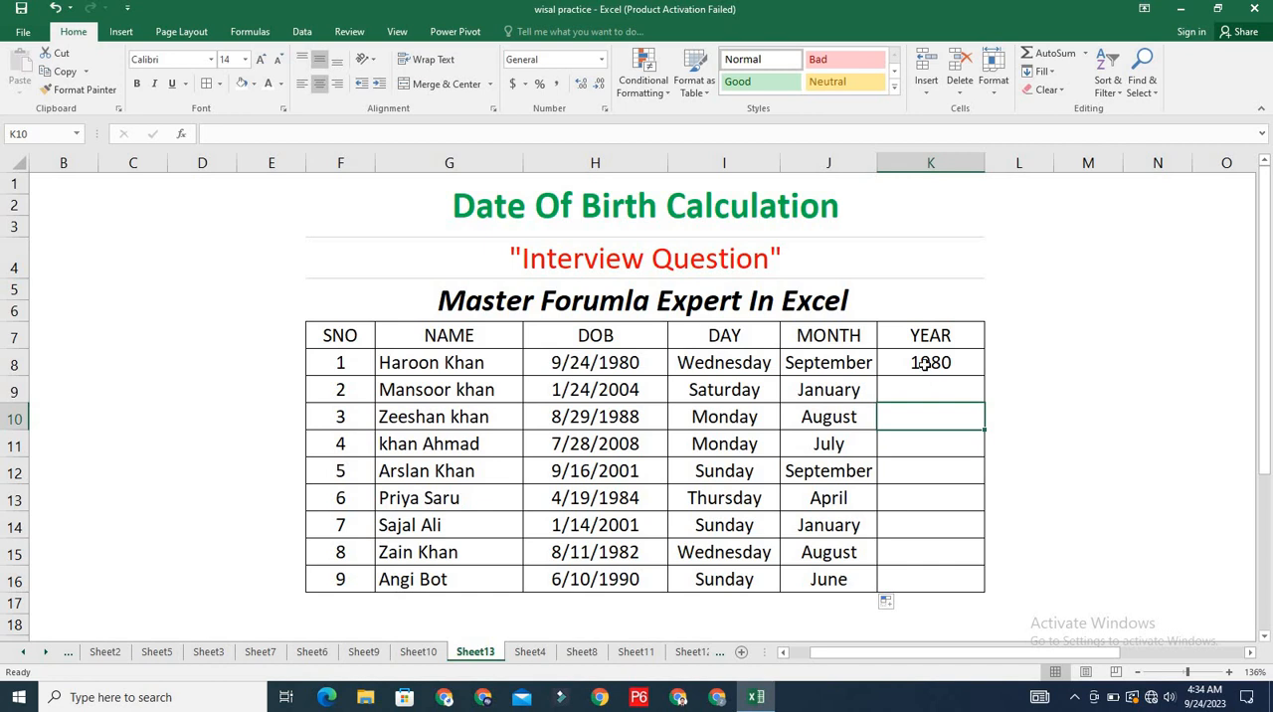
# - Extend the year formula in K8 down the YEAR column to K16, covering every person in the table
pyautogui.click(932, 364)
pyautogui.doubleClick(982, 373)
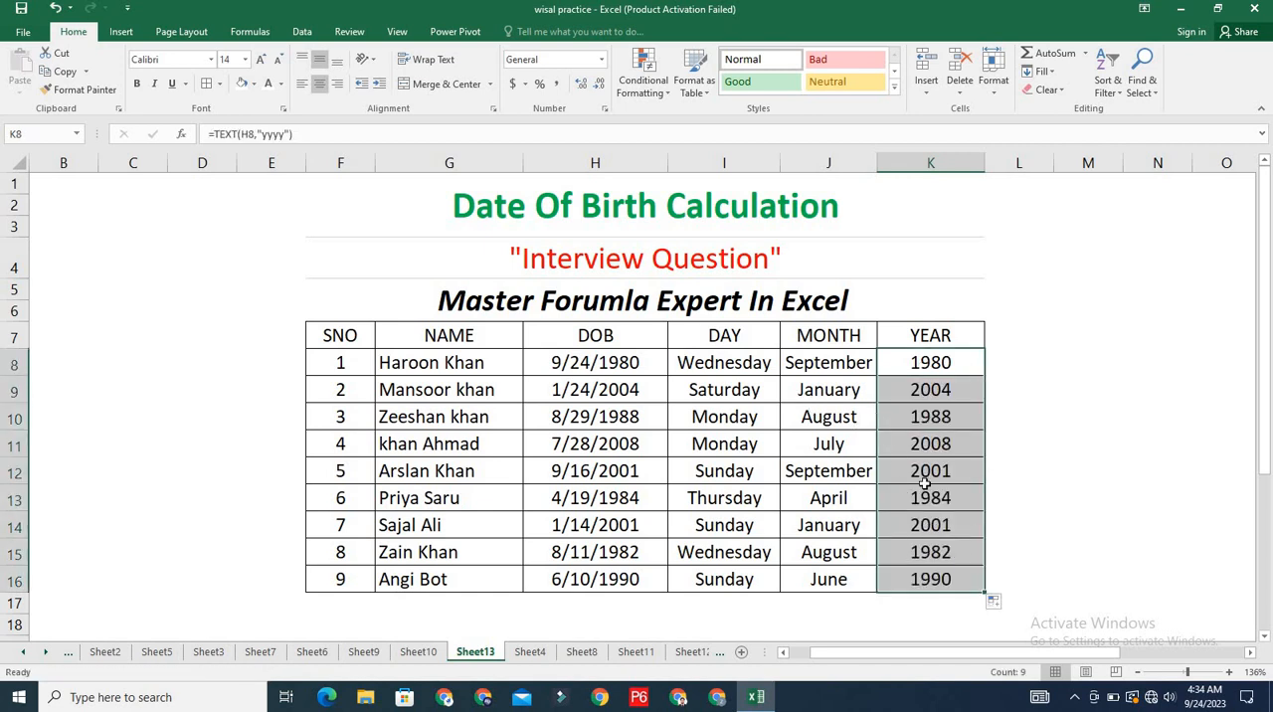
pyautogui.click(835, 444)
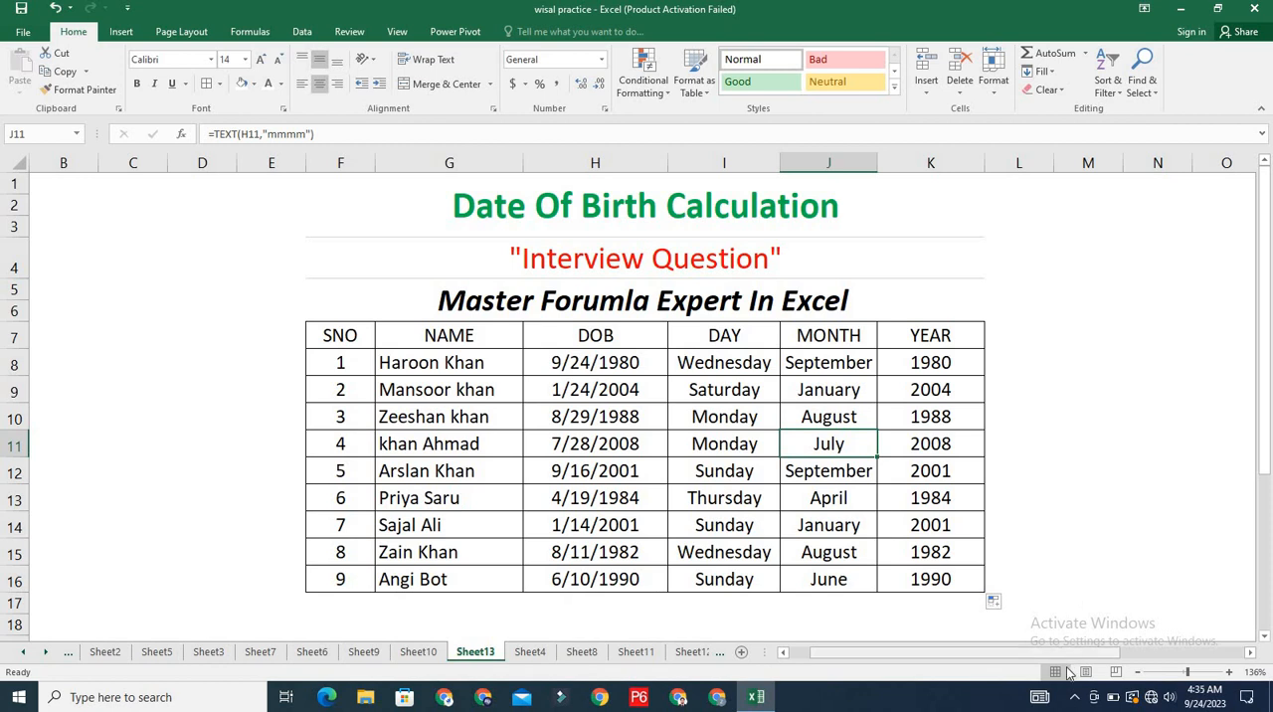
pyautogui.click(1077, 702)
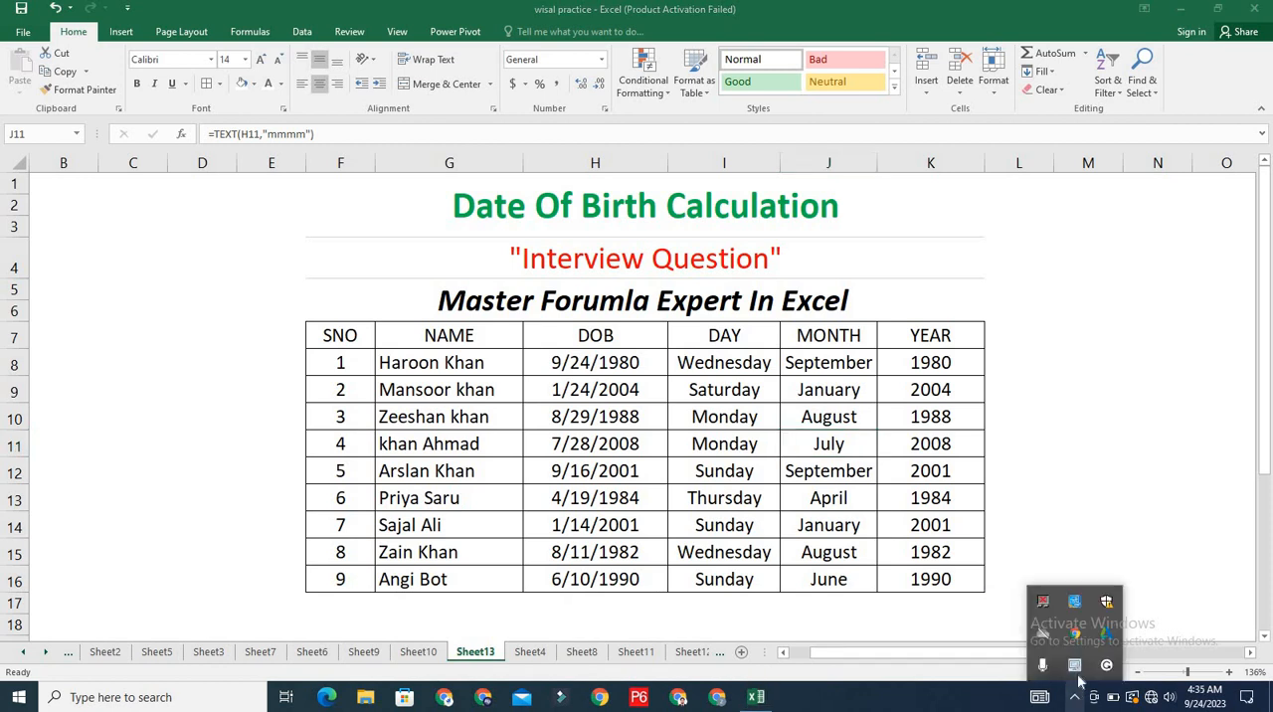
pyautogui.rightClick(1075, 664)
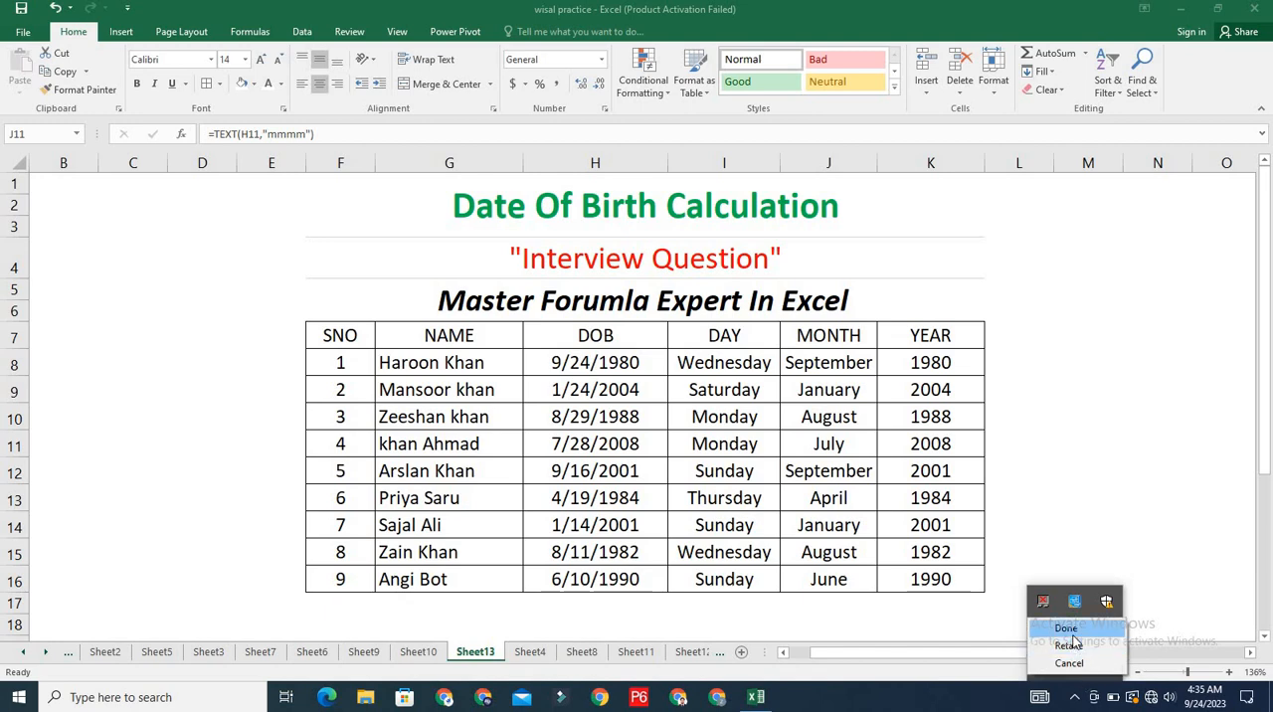